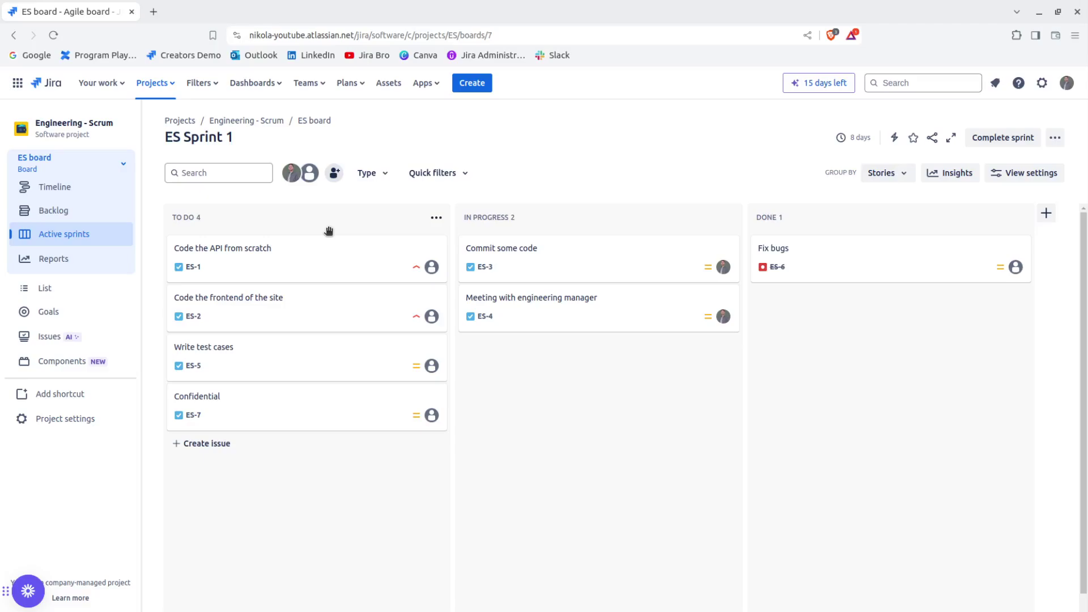
- Go to the Components page from the Engineering - Scrum project sidebar
click(73, 362)
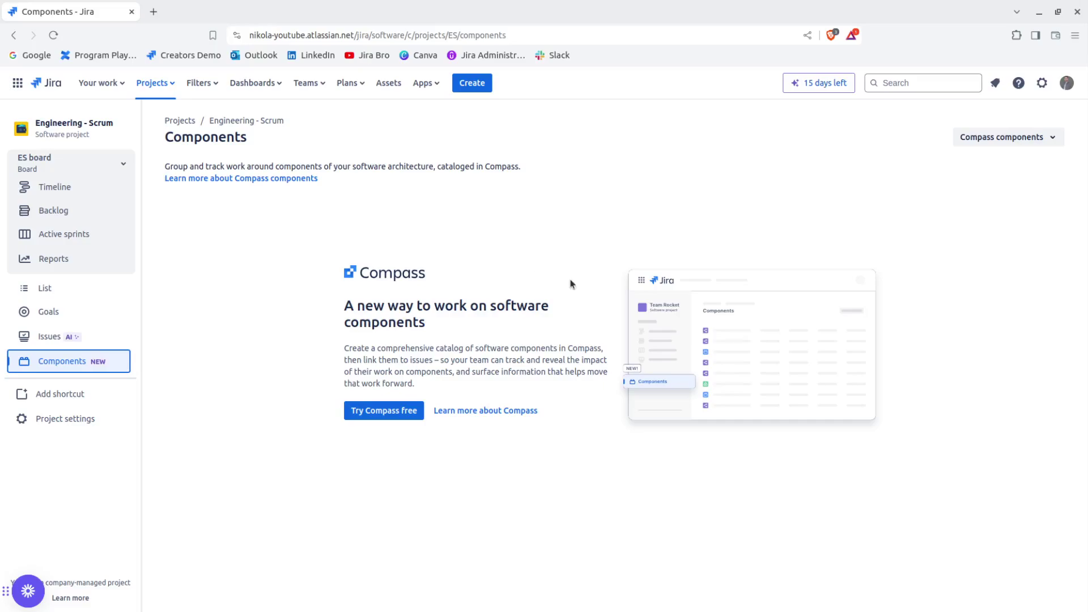
- Show the 'Compass components' dropdown options at the top right of the Components page
click(1057, 141)
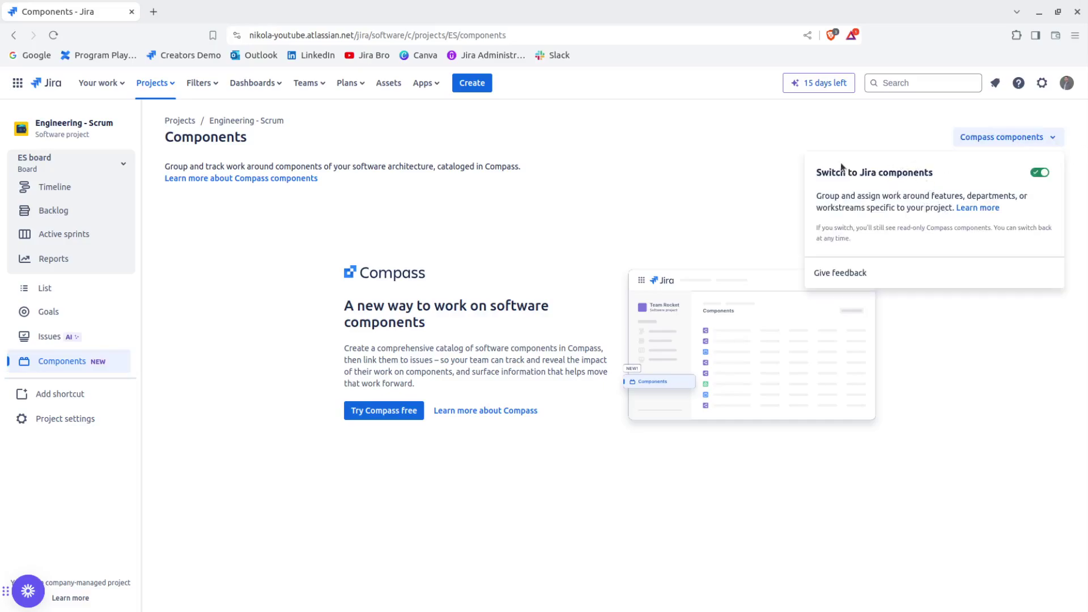
- Switch Engineering - Scrum to Jira components, dismissing the spotlight card and skipping the feedback dialog
click(1040, 172)
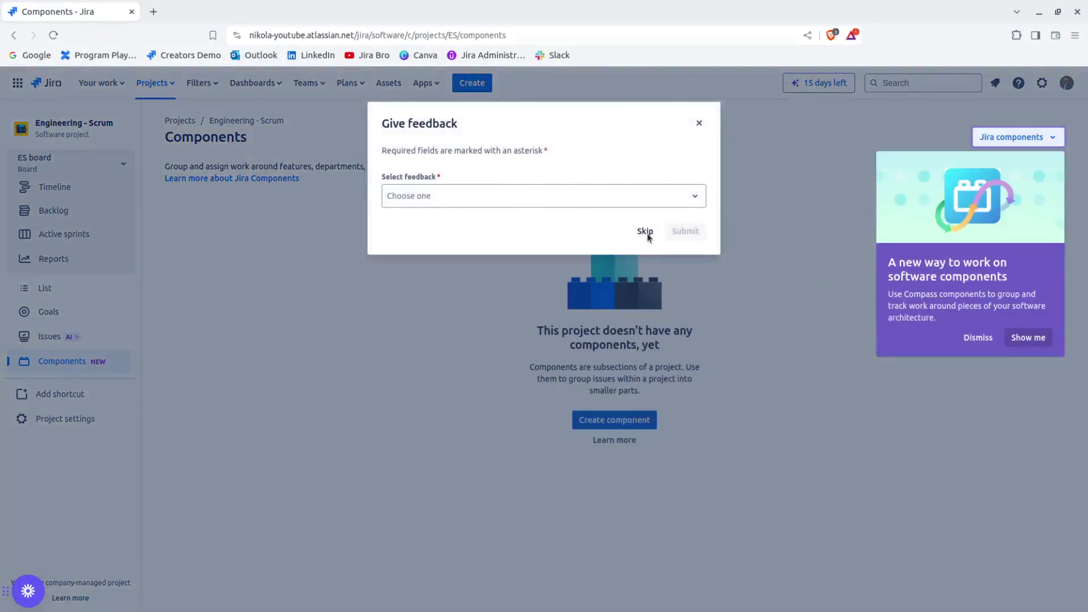
click(976, 339)
click(645, 231)
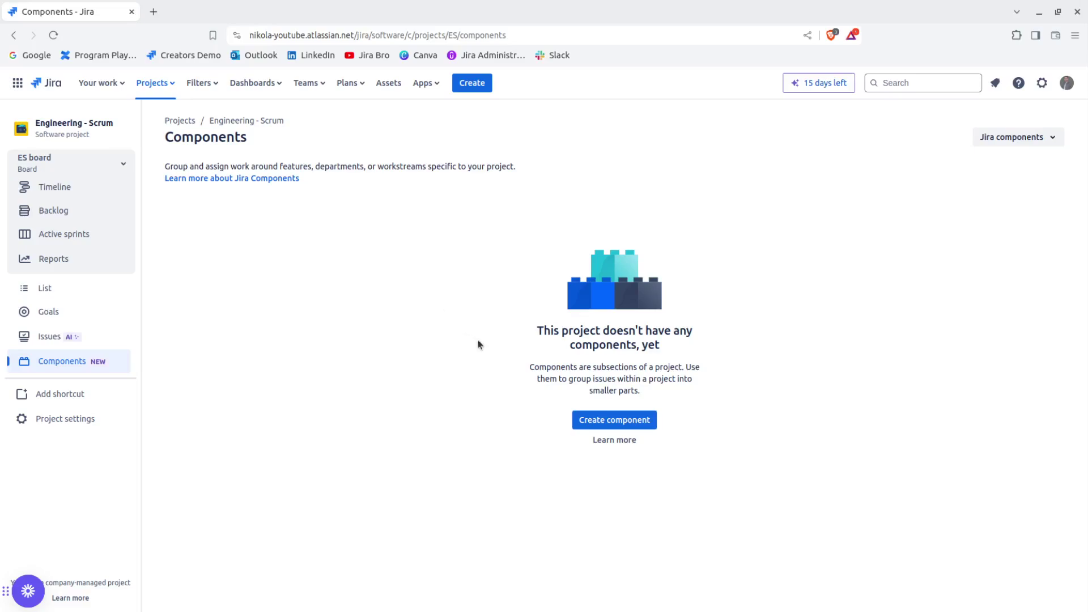
- Create a component named API with the searched-for team member as component lead
drag(526, 333, 723, 354)
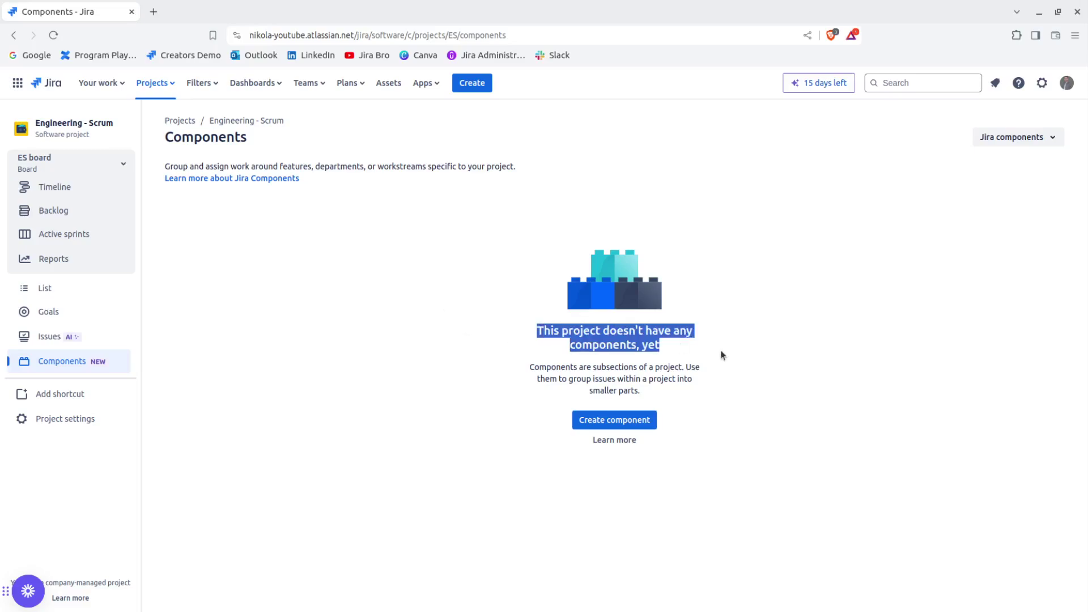
click(623, 426)
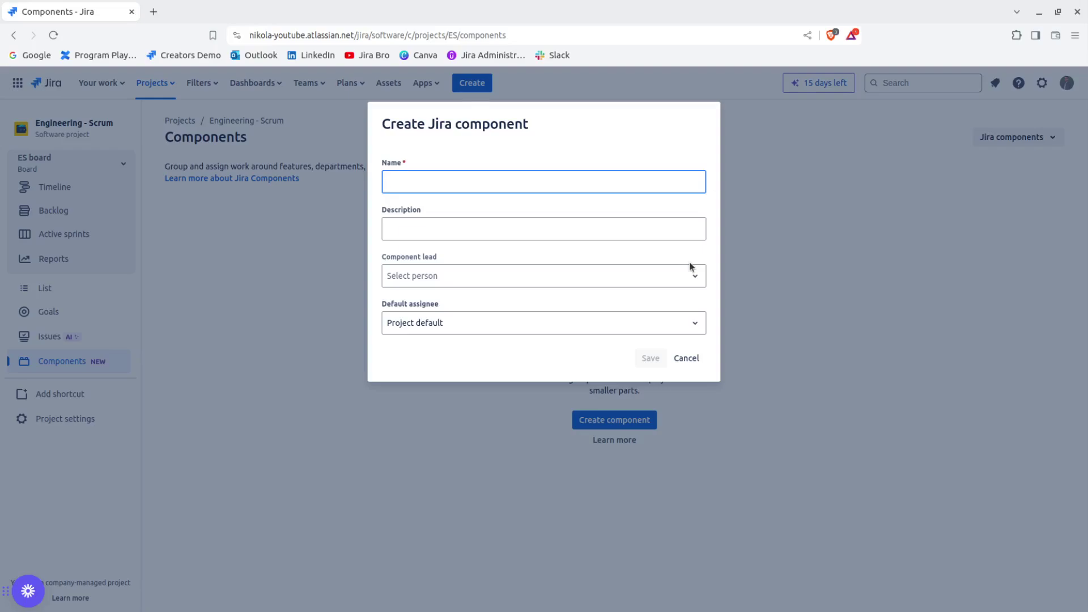
text(API)
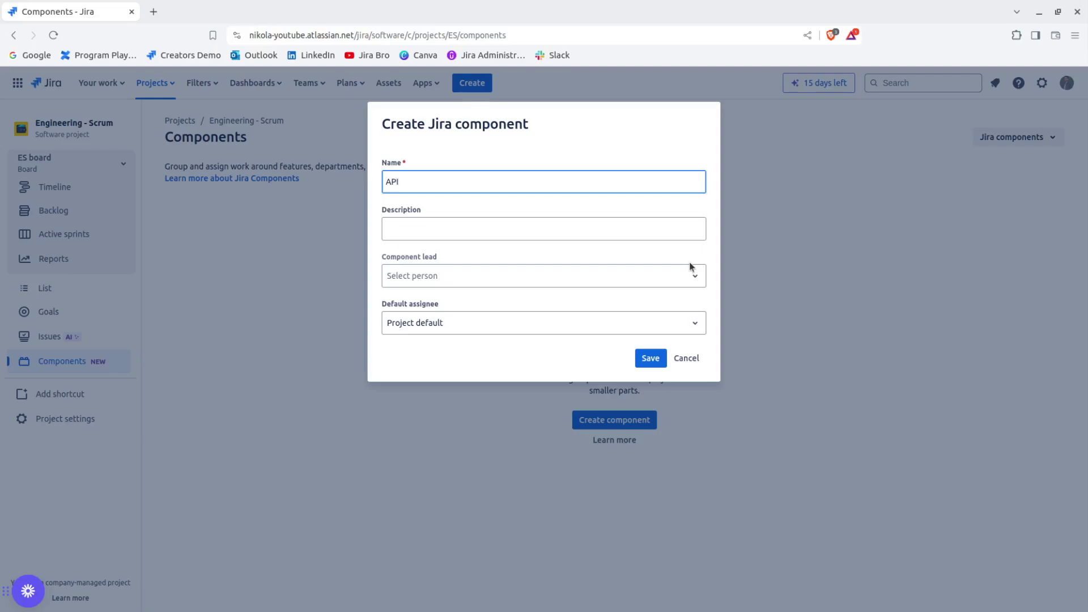
click(601, 286)
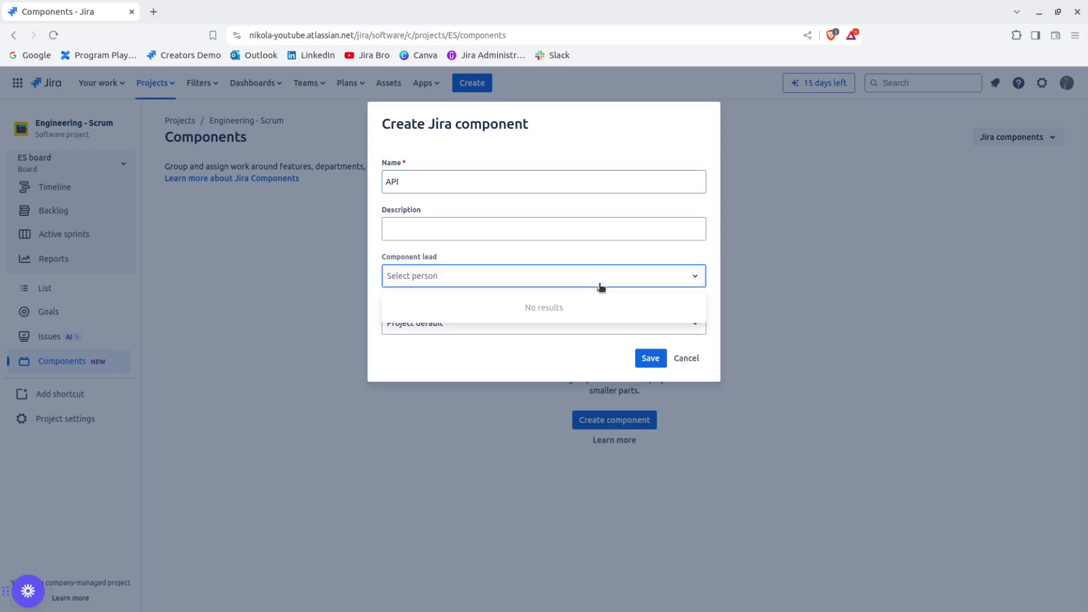
text(nikola)
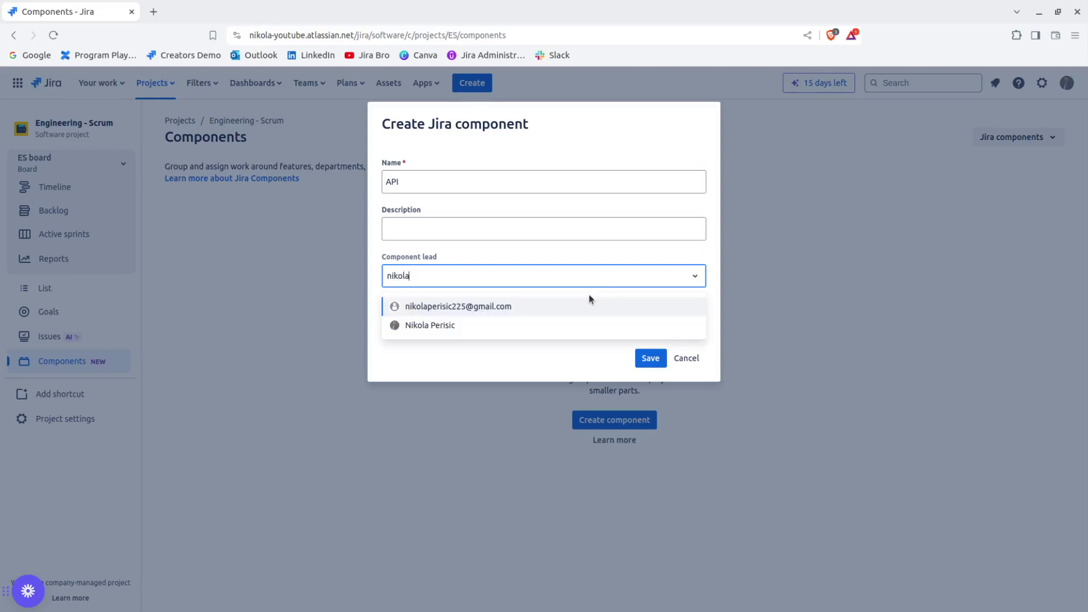
click(574, 326)
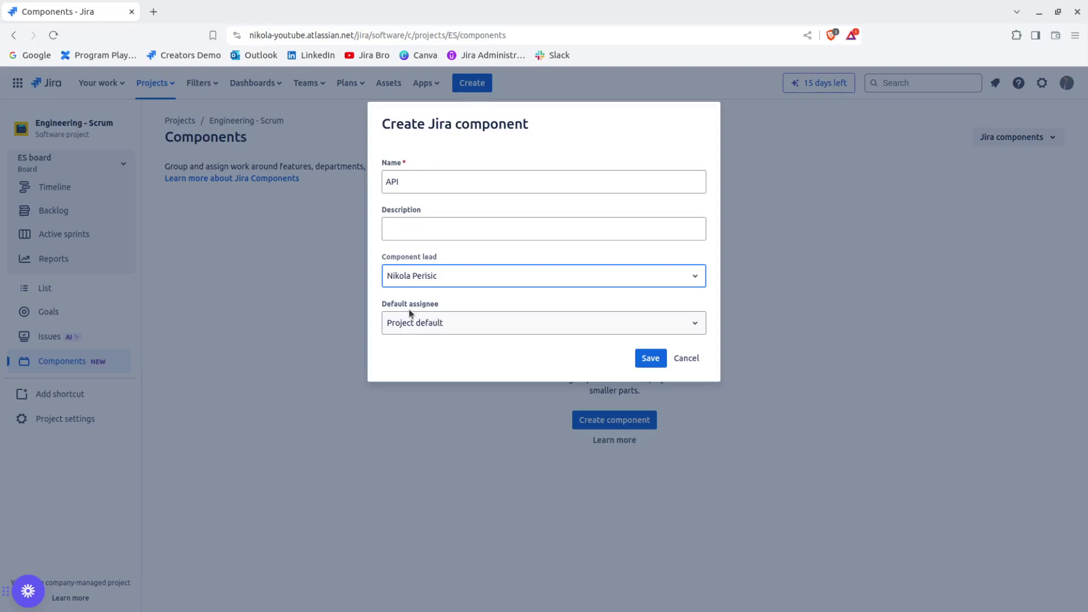
drag(384, 306, 411, 308)
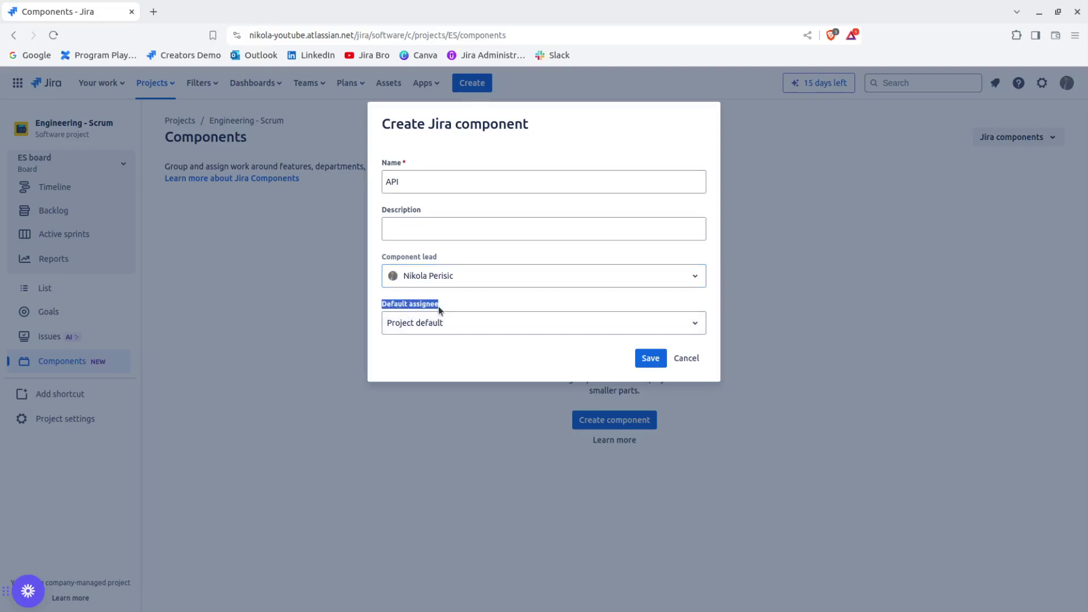
click(658, 358)
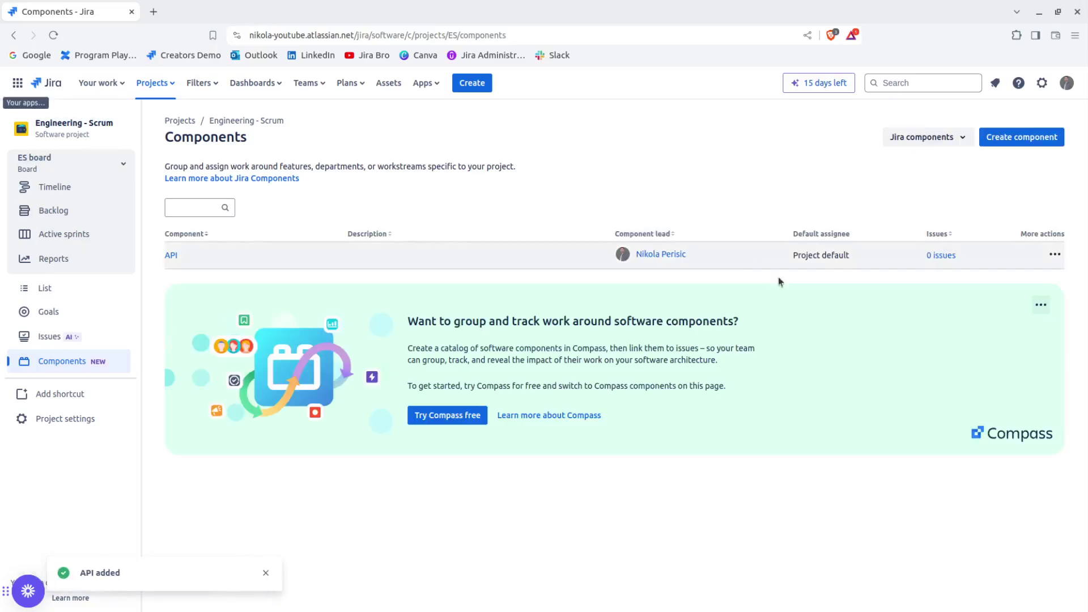
- Permanently hide the Compass promotion banner on the Components page
click(1042, 305)
click(1002, 339)
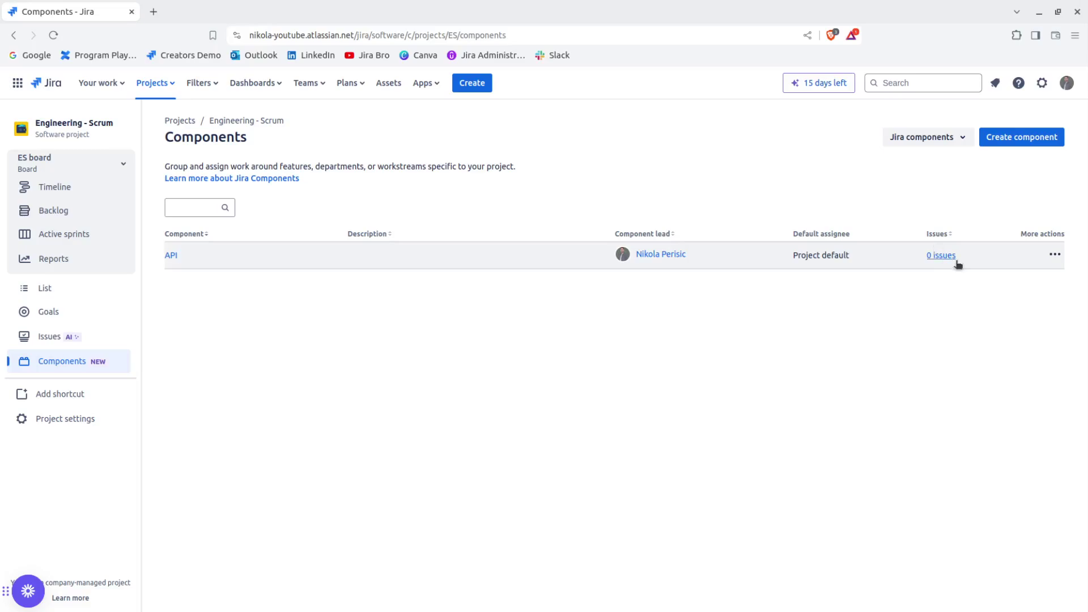
click(1055, 257)
key(Escape)
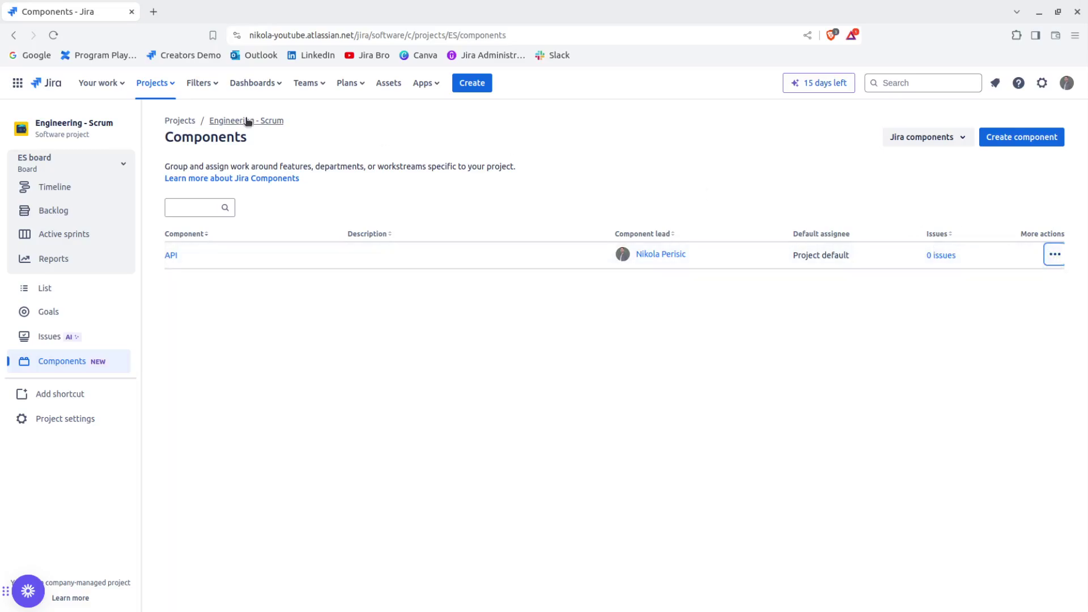
- Set the Components field of ES-1 'Code the API from scratch' to API, then return to Components
click(152, 82)
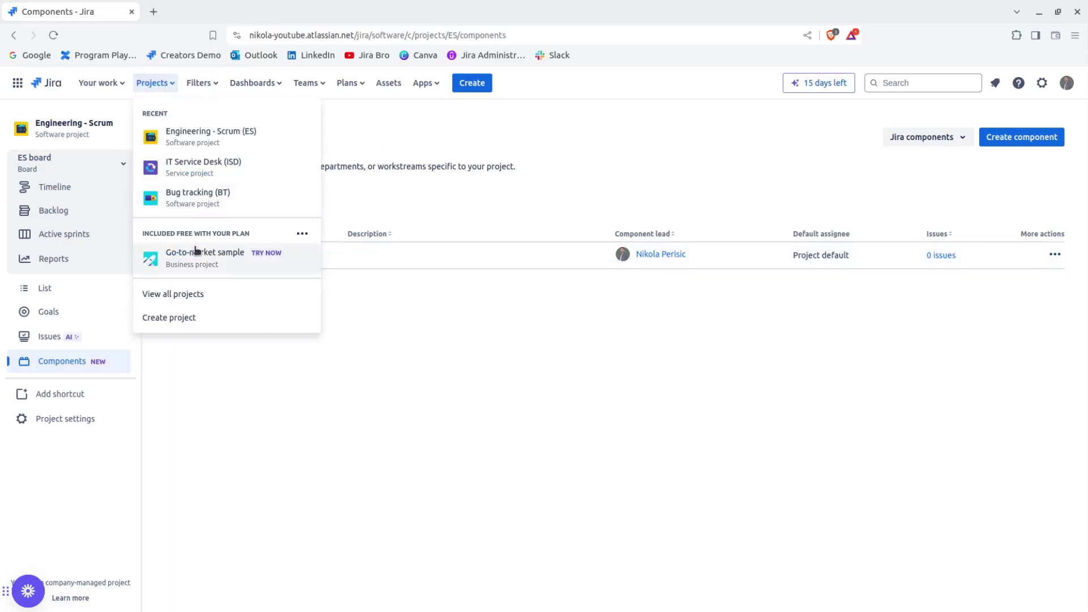
click(199, 141)
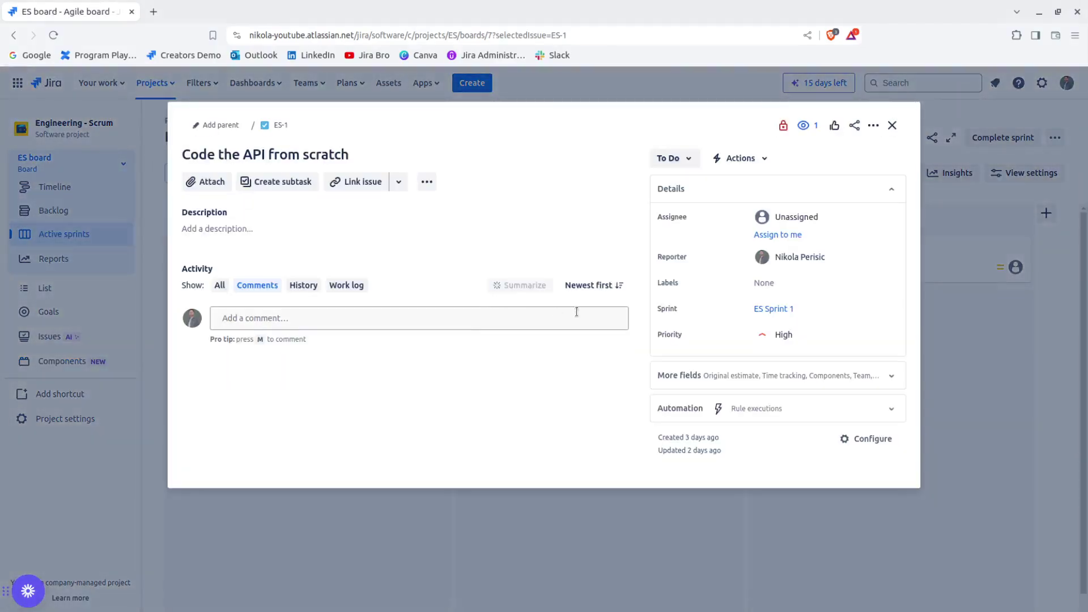
click(729, 375)
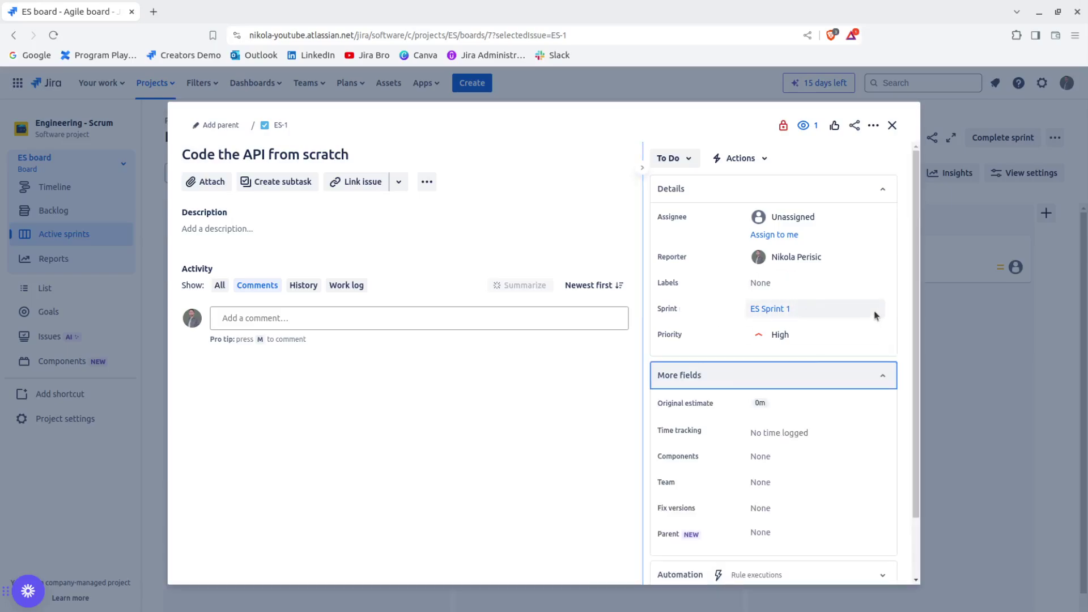
click(759, 457)
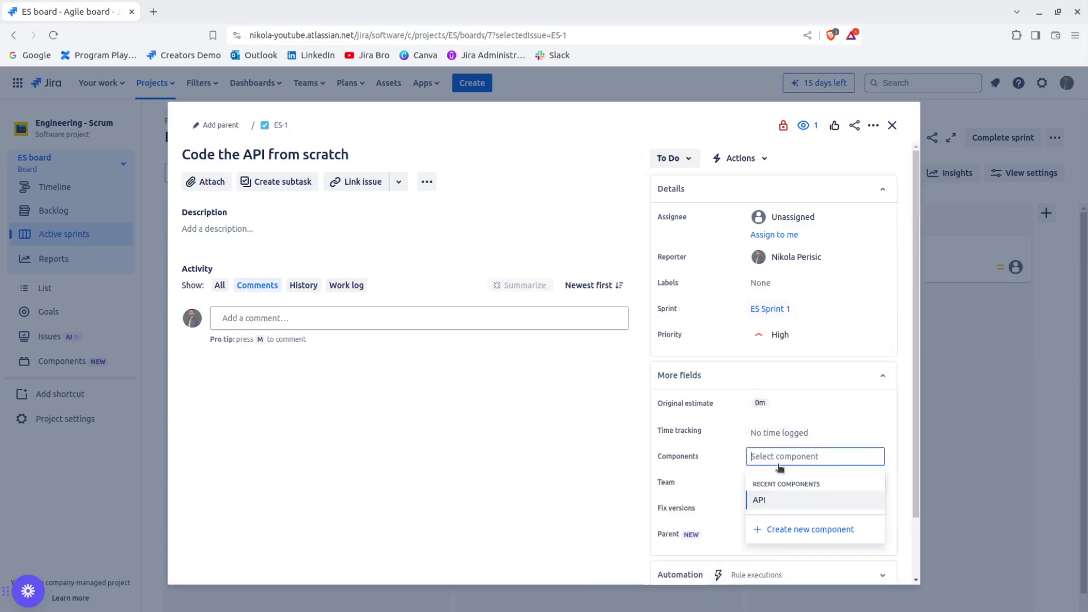
click(760, 501)
click(491, 485)
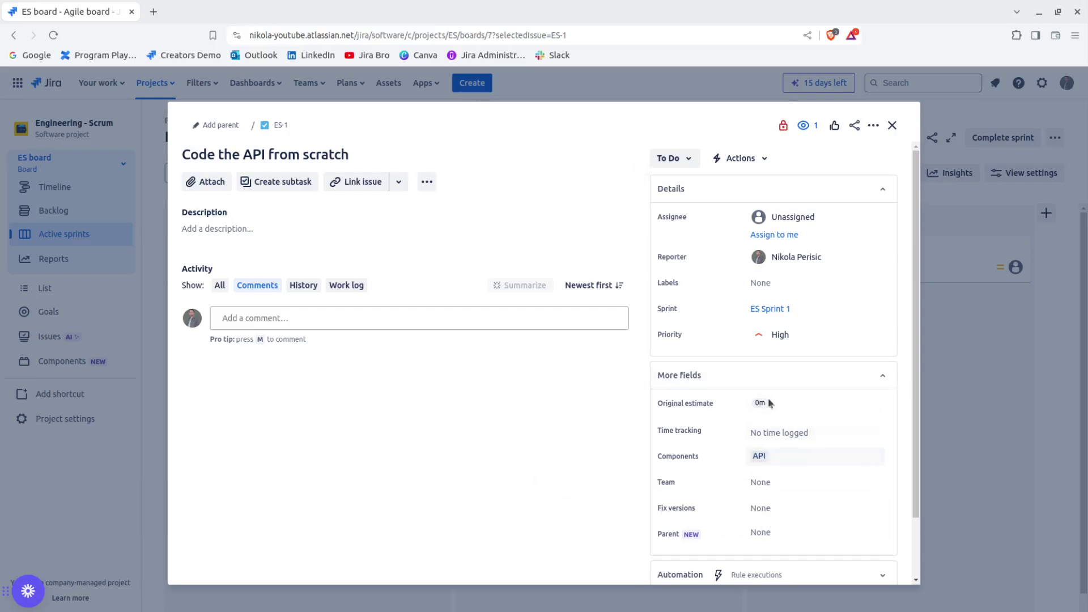
click(893, 125)
click(63, 361)
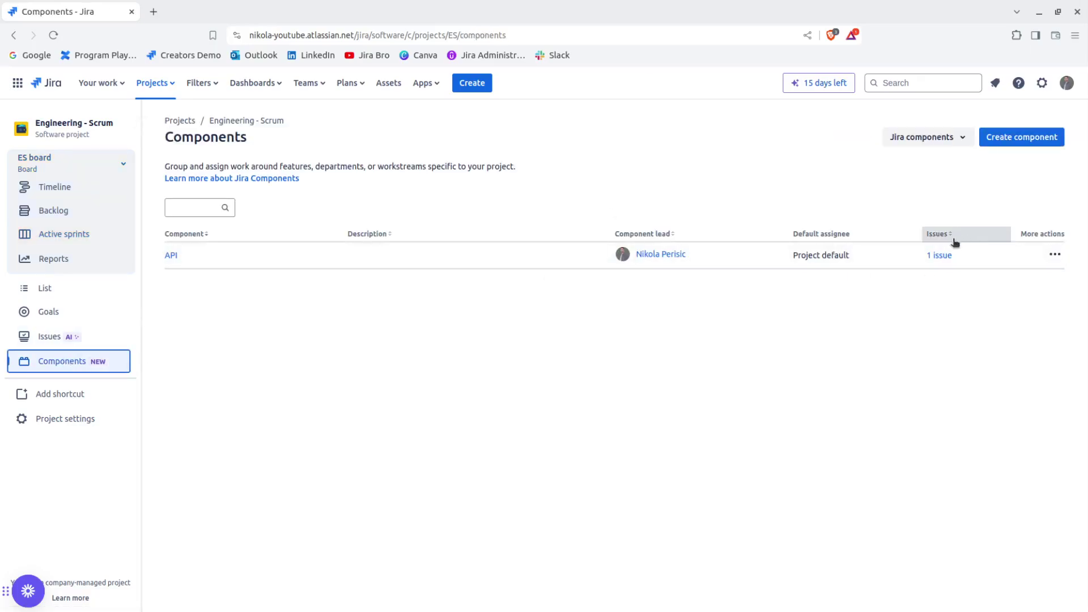
- Open the issue search for the API component's '1 issue' link, showing only ES-1
click(939, 255)
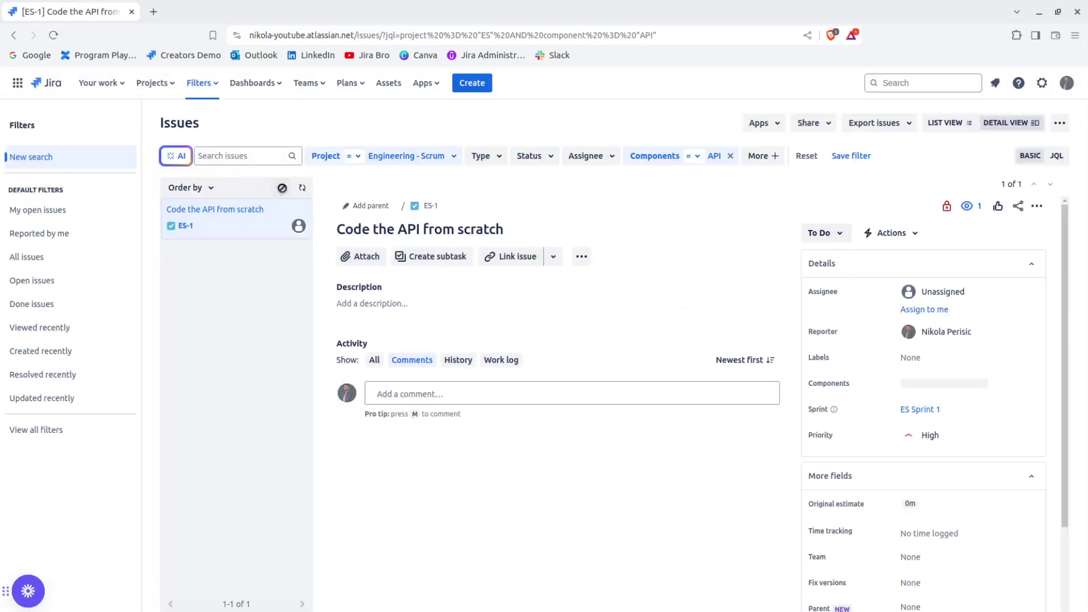
click(250, 161)
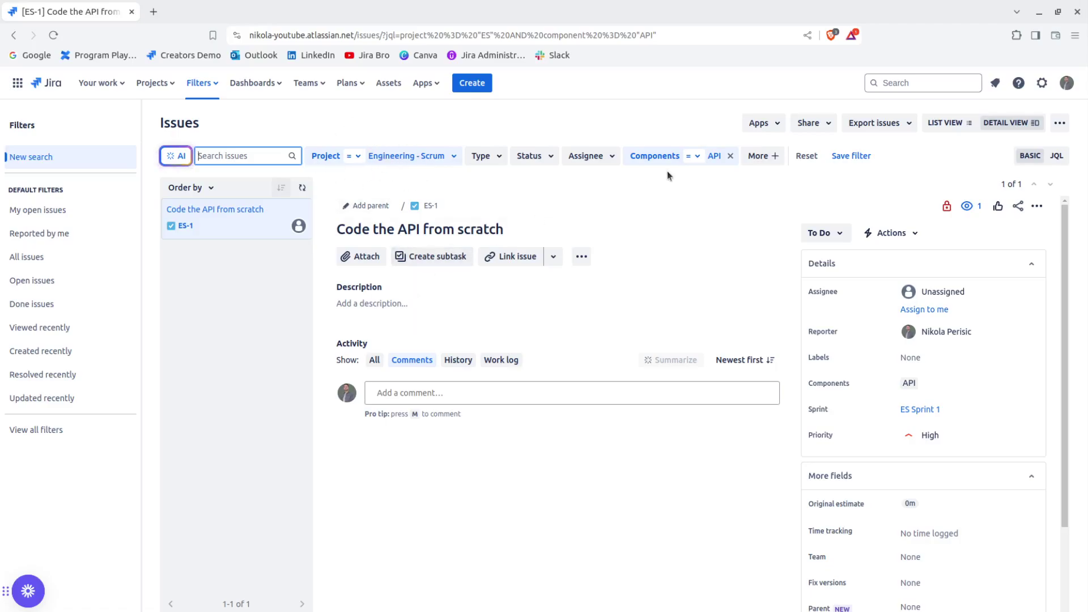
click(701, 156)
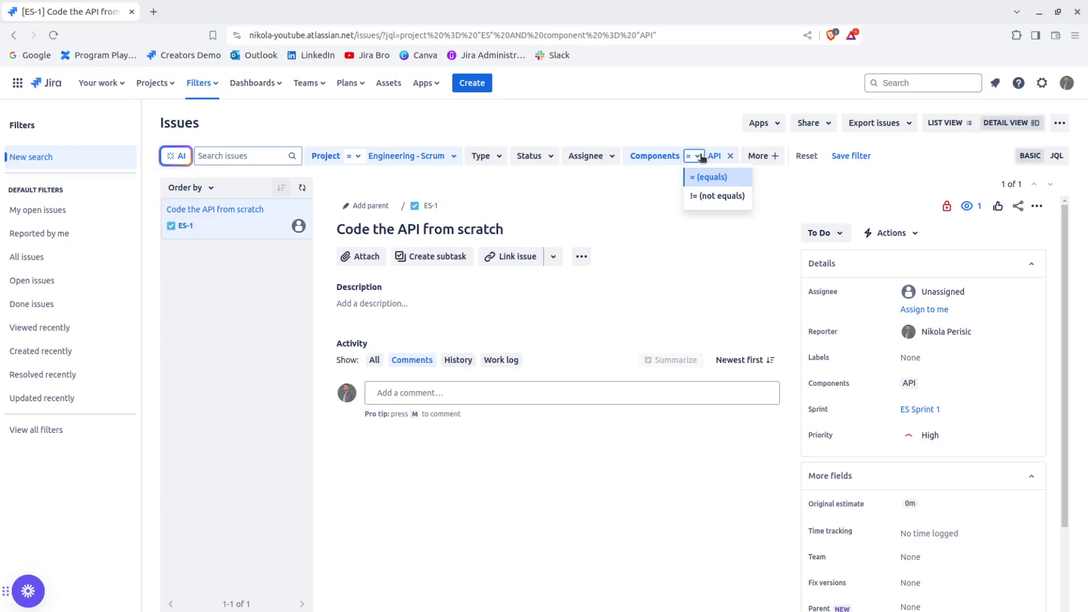
click(702, 157)
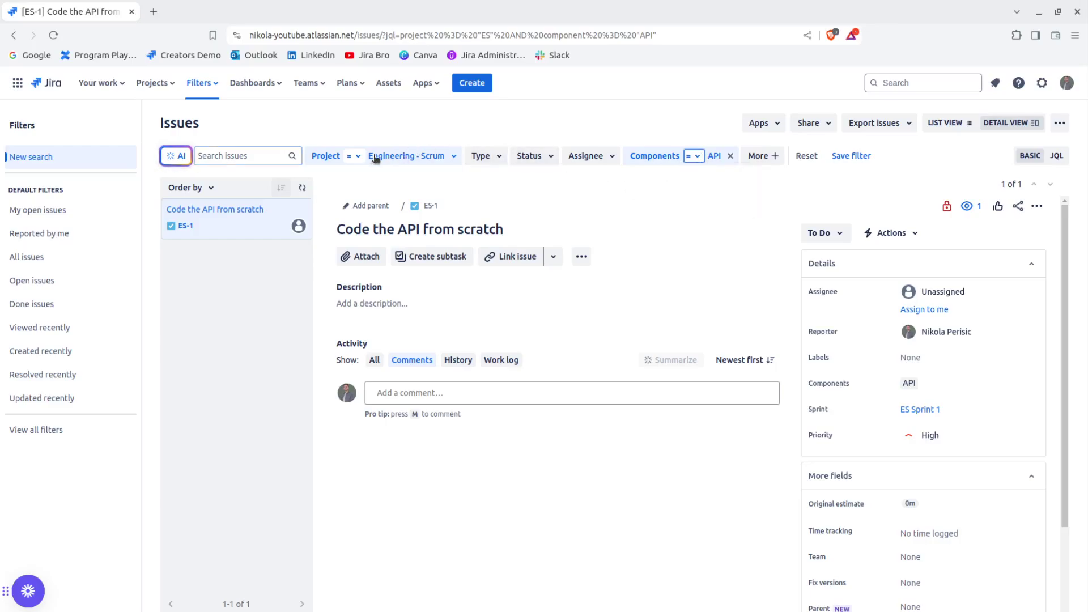
click(357, 157)
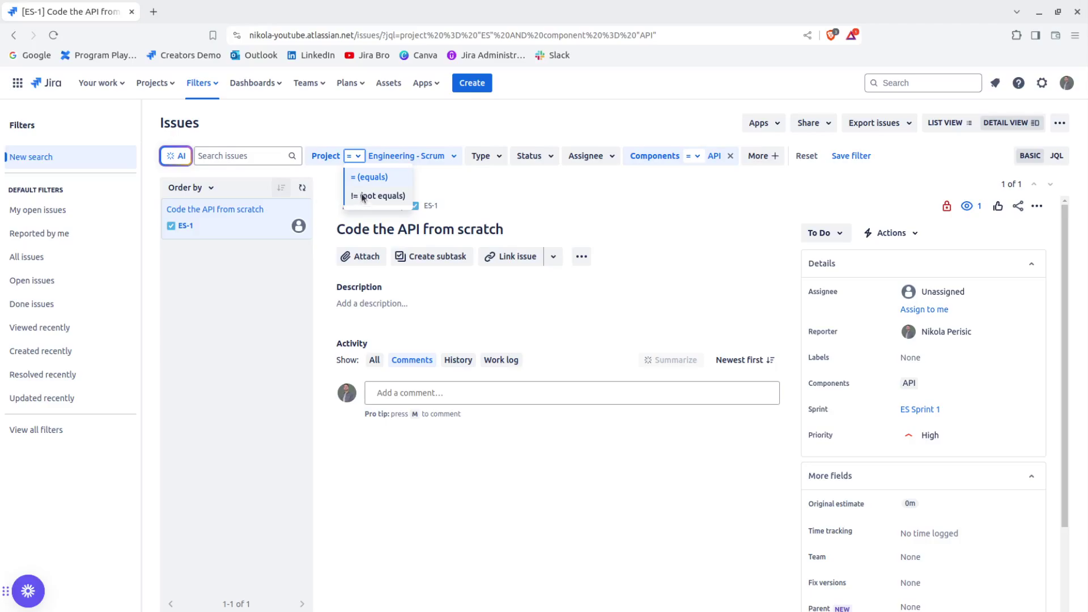
click(639, 186)
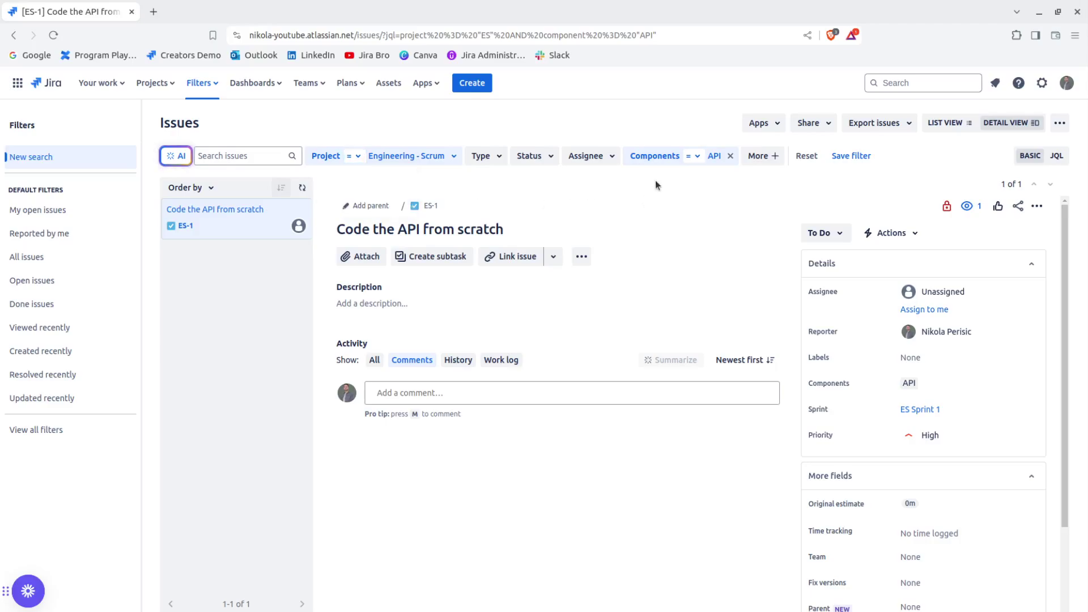
click(693, 158)
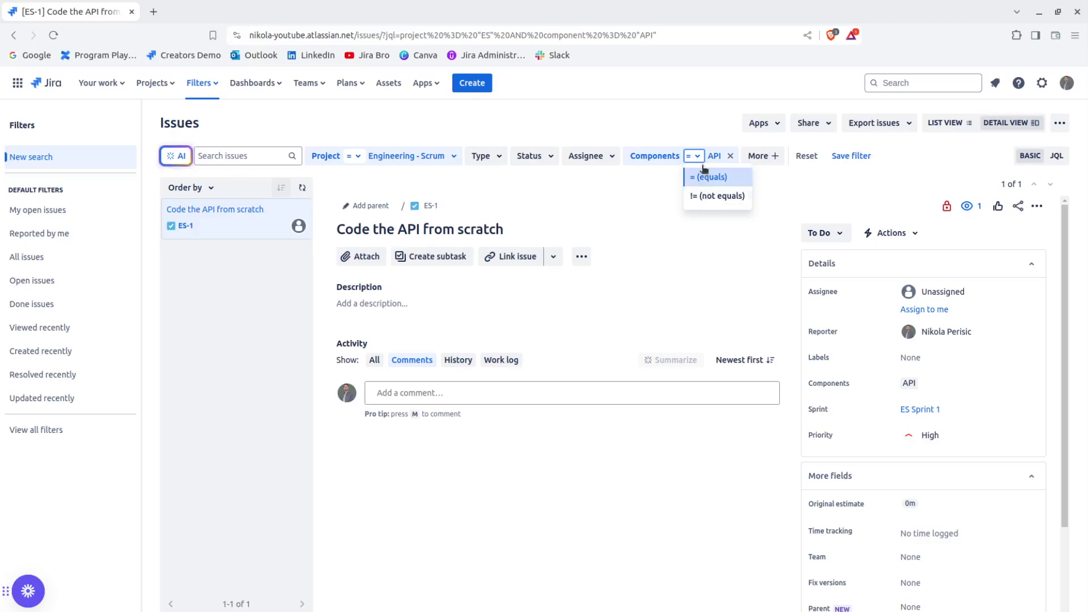
click(701, 161)
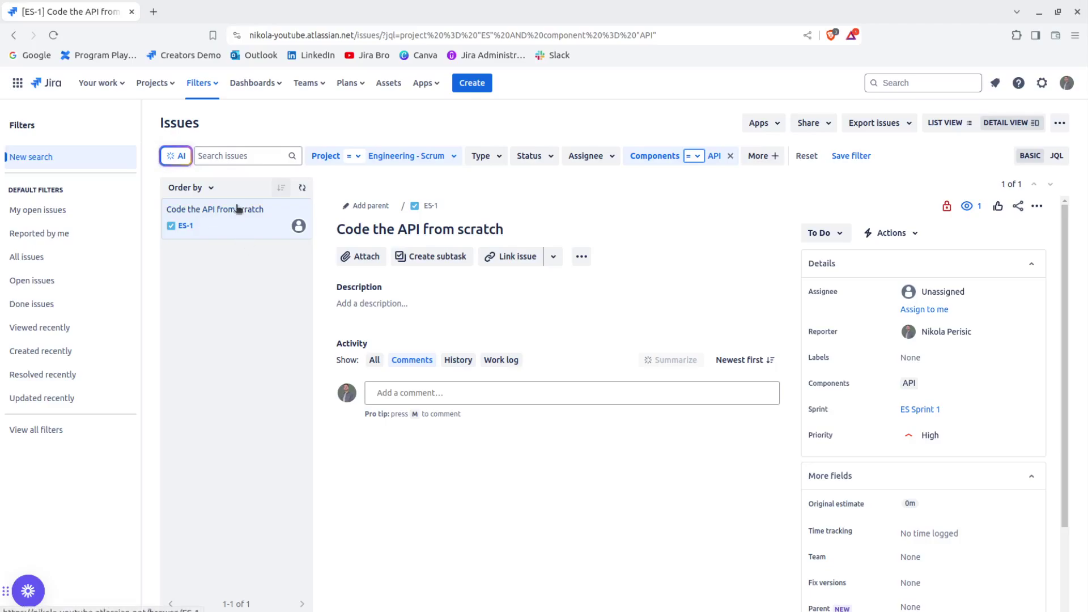
click(14, 36)
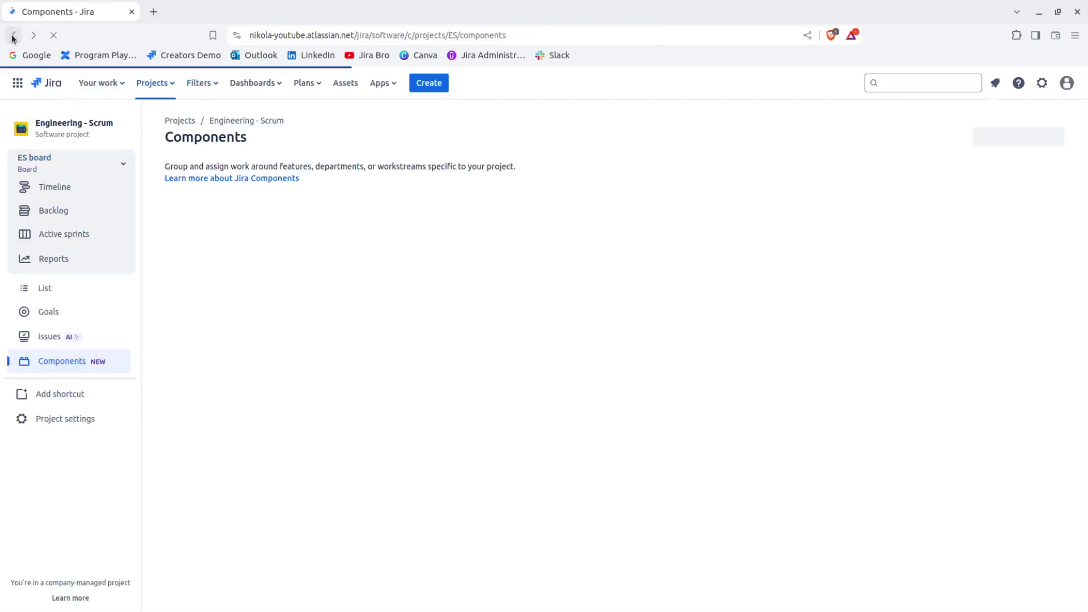
- Open issue ES-2 'Code the frontend of the site' from the active sprint board
click(88, 238)
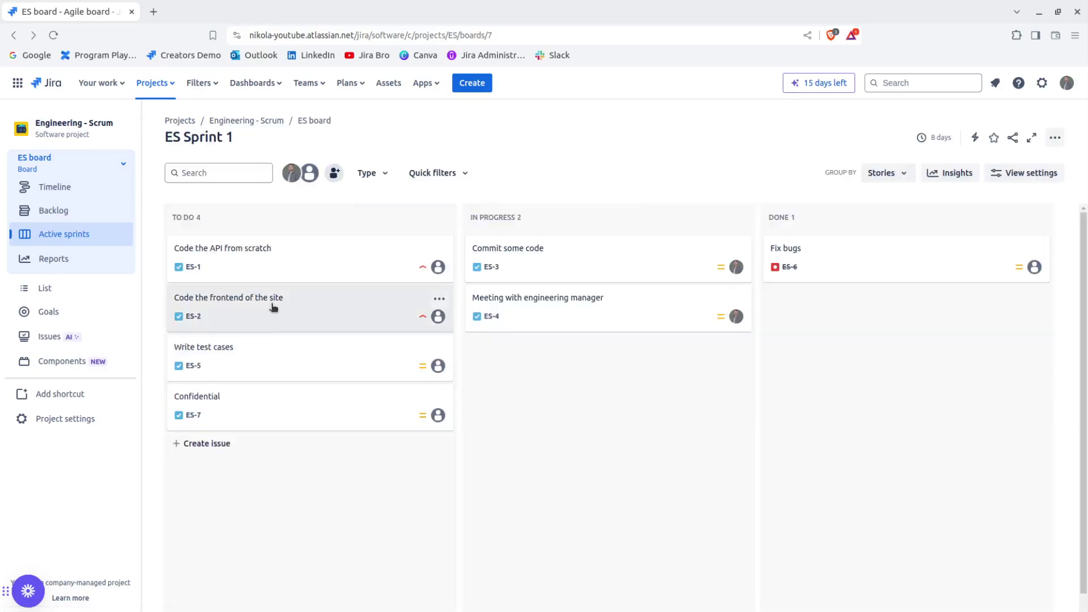
click(273, 307)
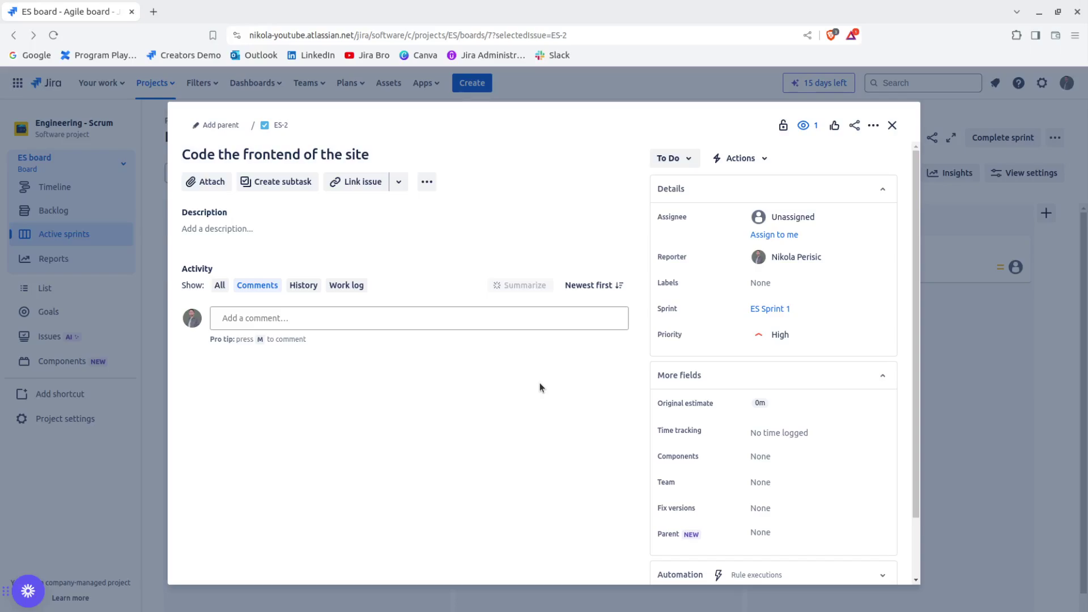
scroll(766, 445, down, 2)
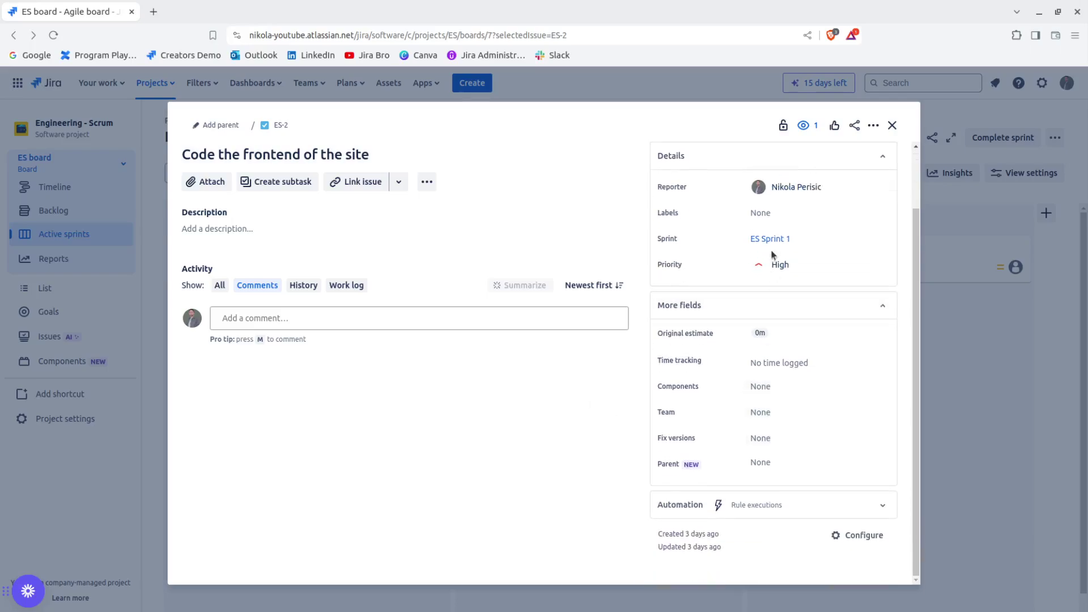
scroll(765, 263, up, 2)
- Create and save the new label 'website' on ES-2, then close the issue
click(764, 283)
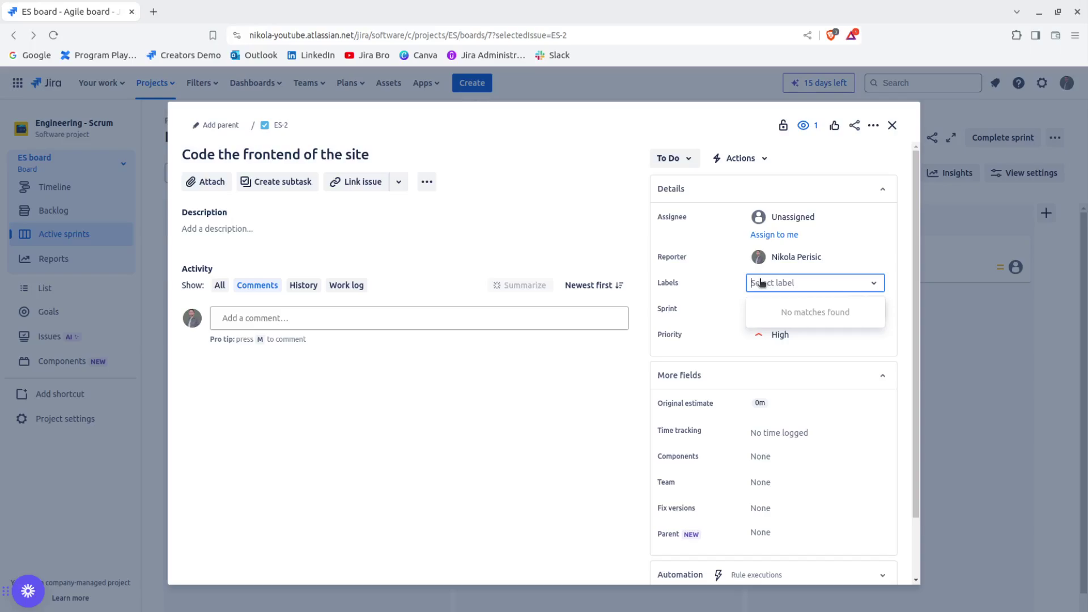
text(e)
key(BackSpace)
text(w)
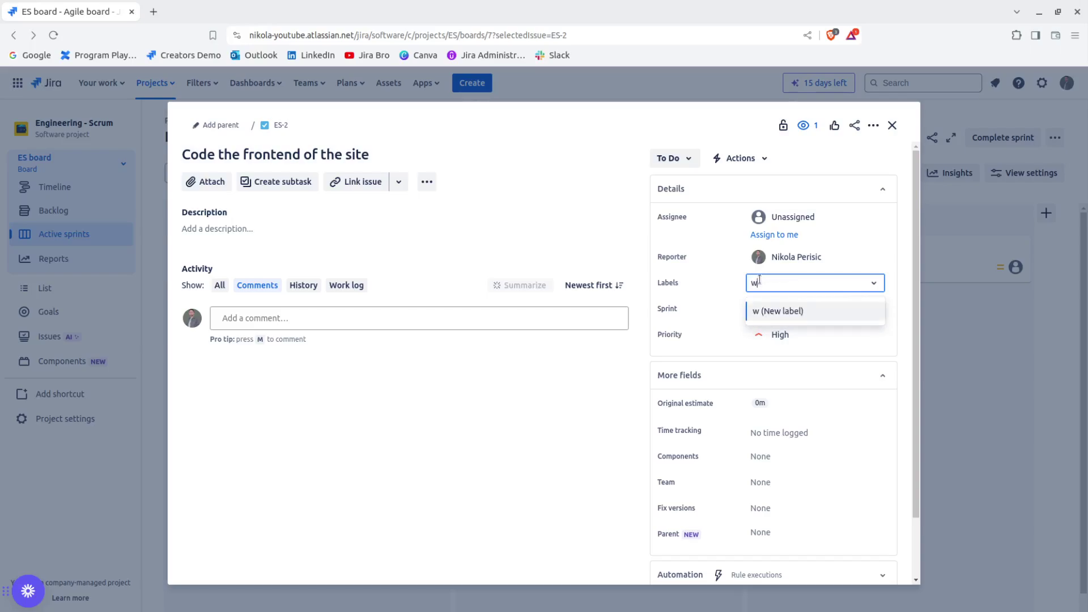
text(ebsite)
key(Return)
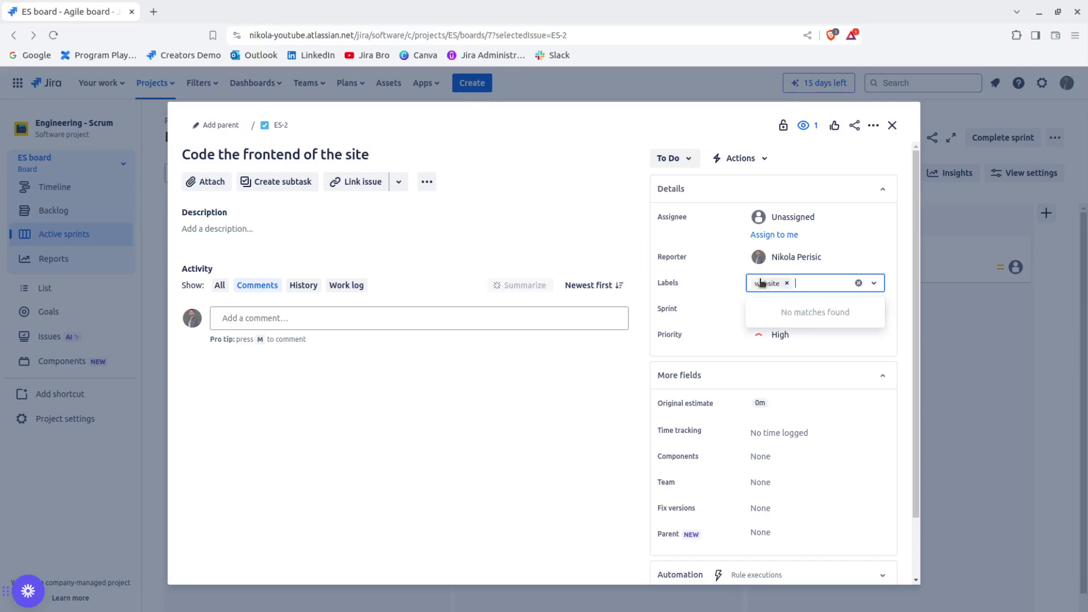
click(901, 316)
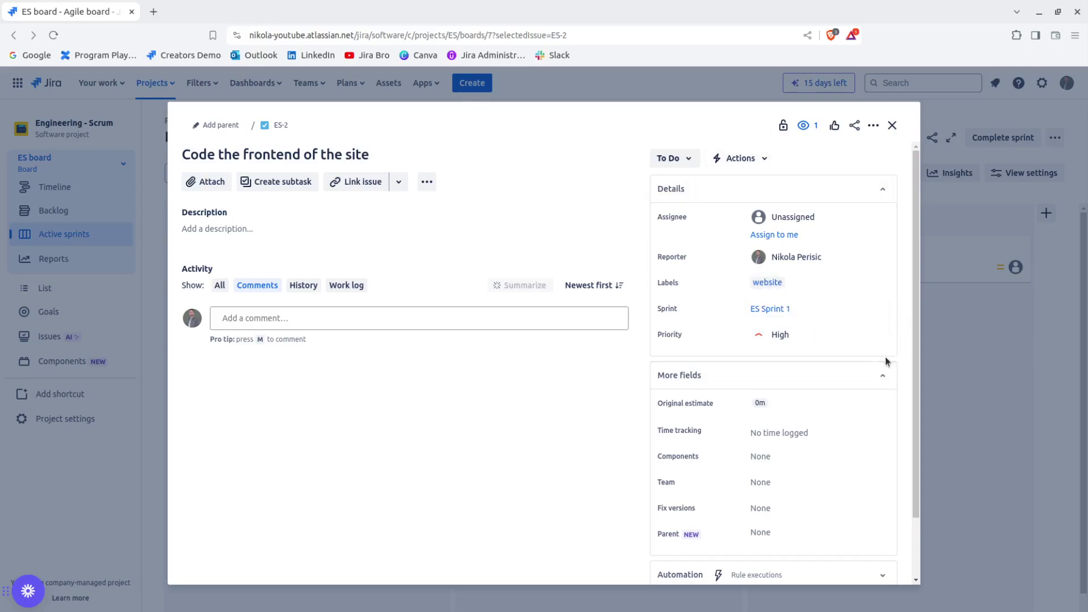
click(892, 126)
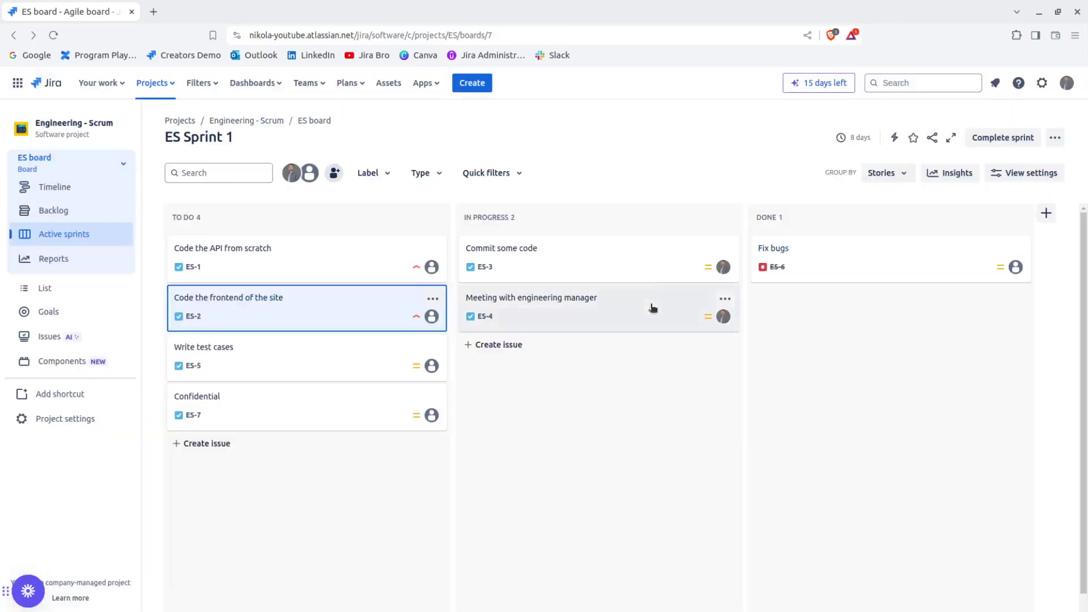
- Open request ISD-3 'ok' in the IT Service Desk project
click(159, 83)
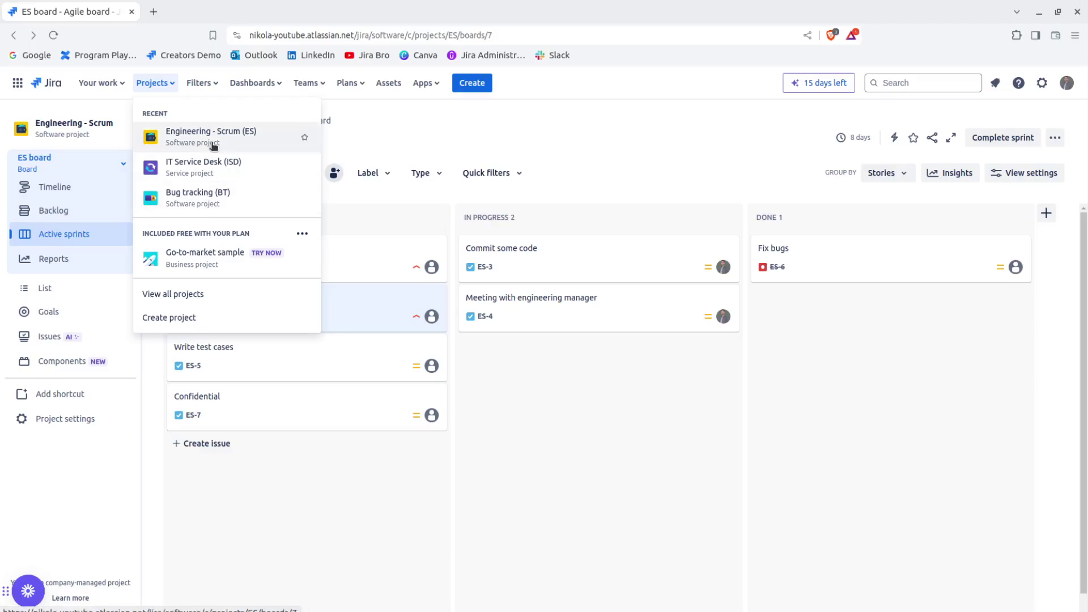
click(214, 165)
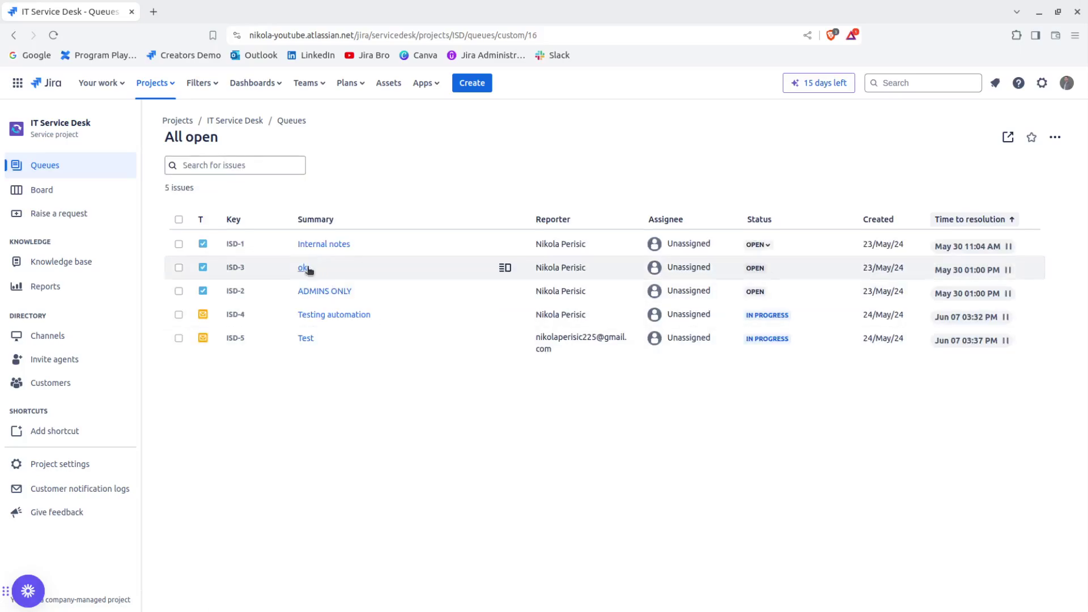
click(304, 267)
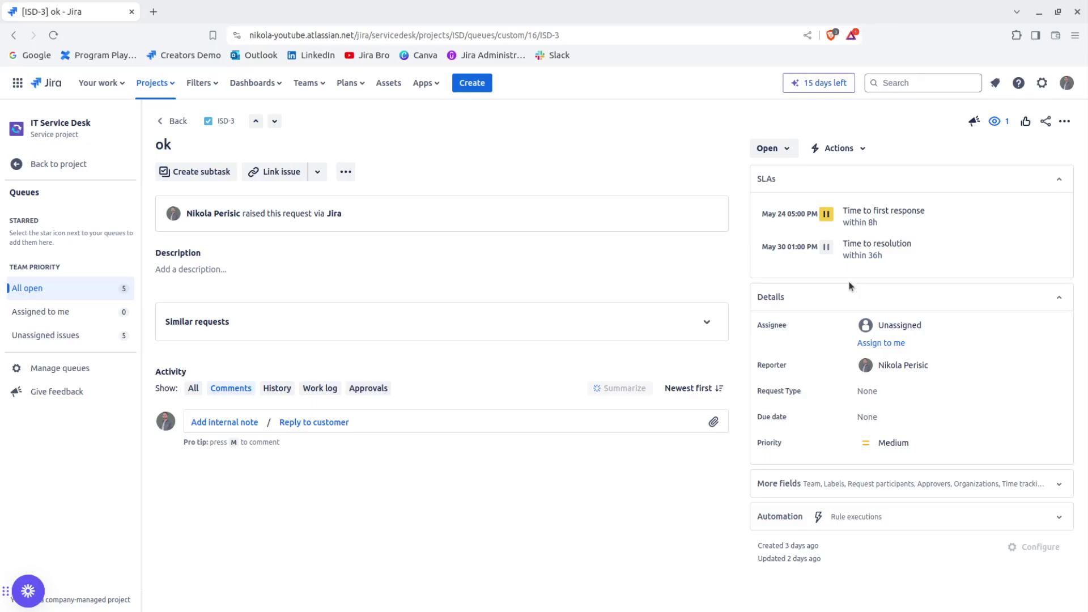
- Add the existing 'website' label to ISD-3 from its additional fields
click(832, 482)
scroll(870, 377, down, 3)
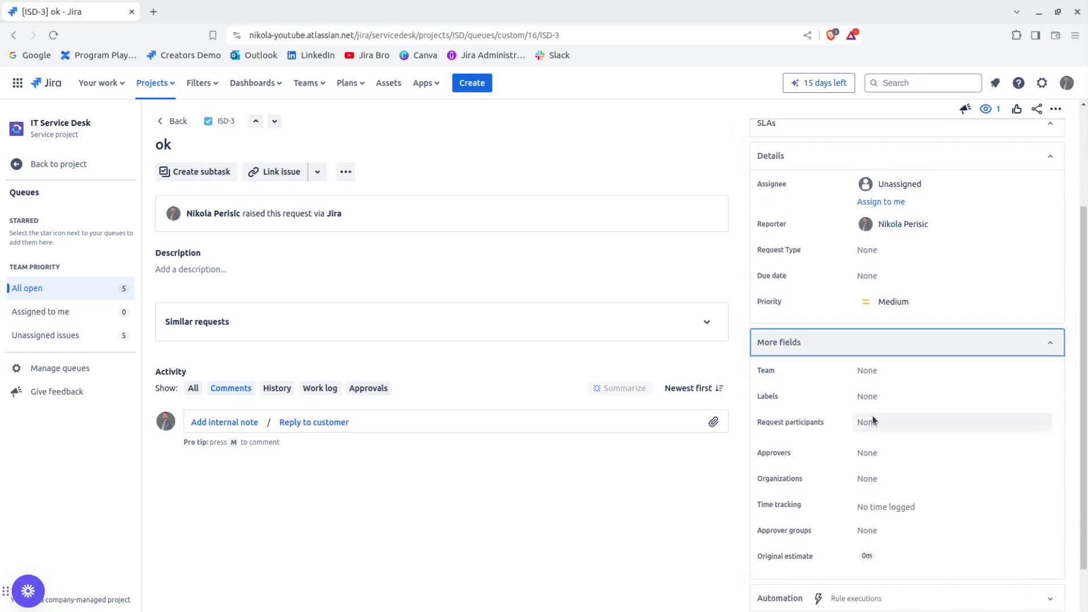
click(874, 402)
click(871, 443)
click(602, 502)
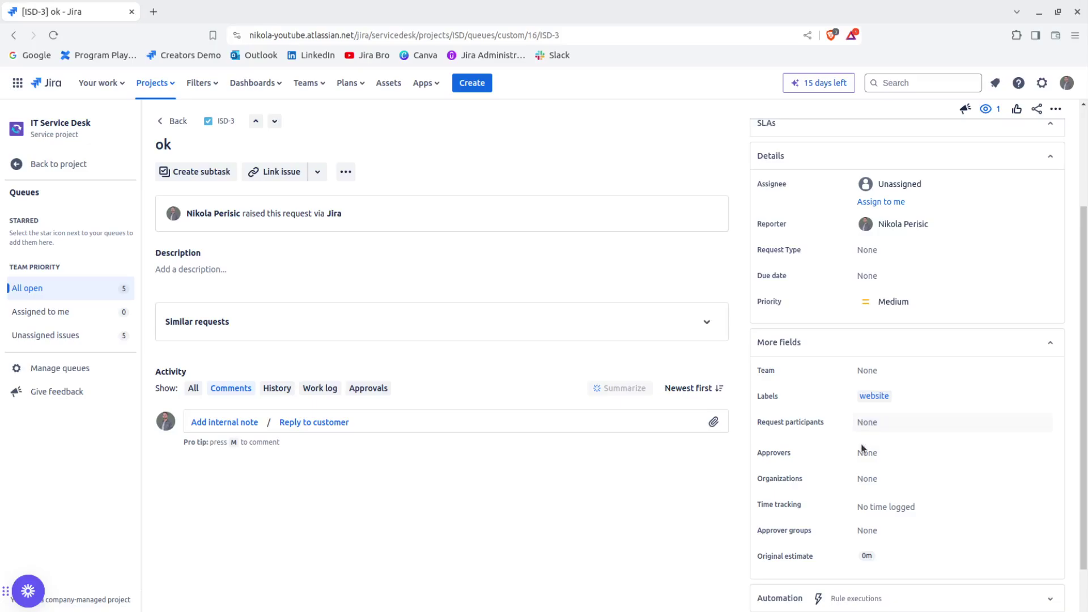
scroll(861, 452, down, 1)
scroll(862, 451, up, 3)
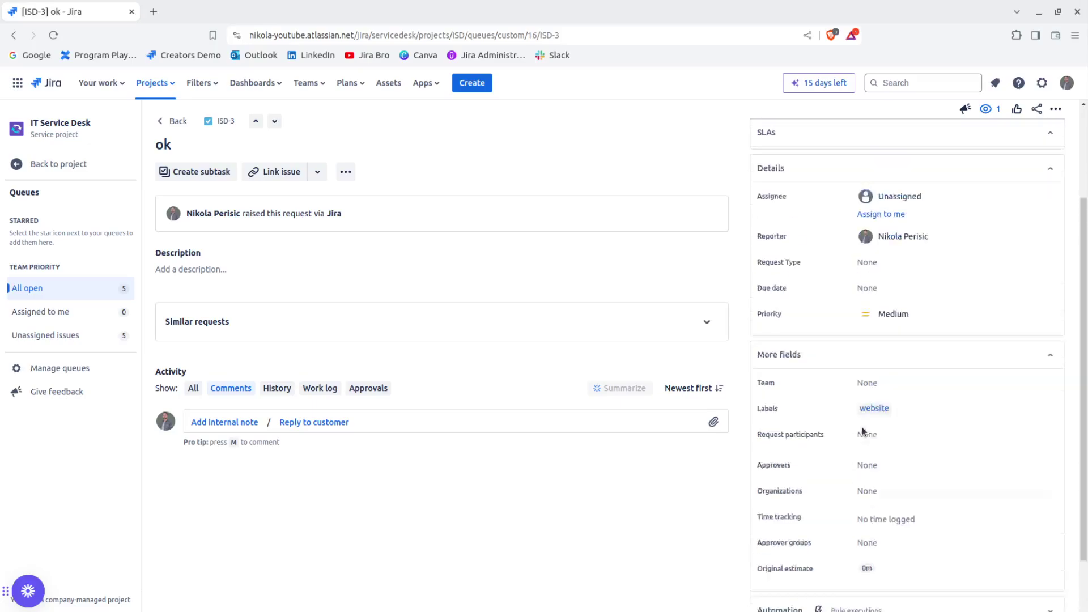
scroll(864, 428, up, 1)
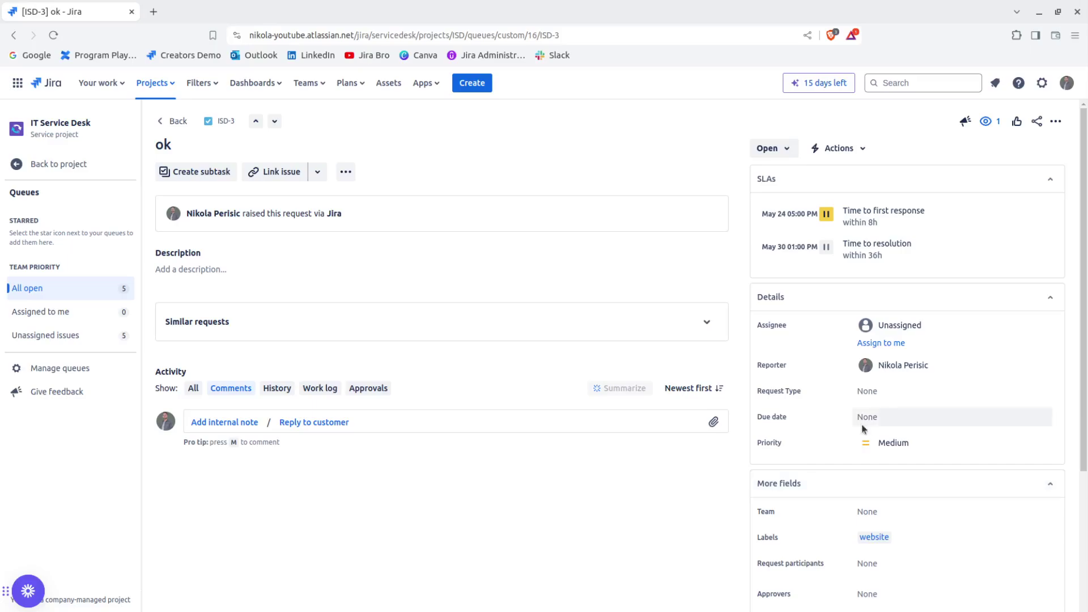
scroll(861, 425, down, 3)
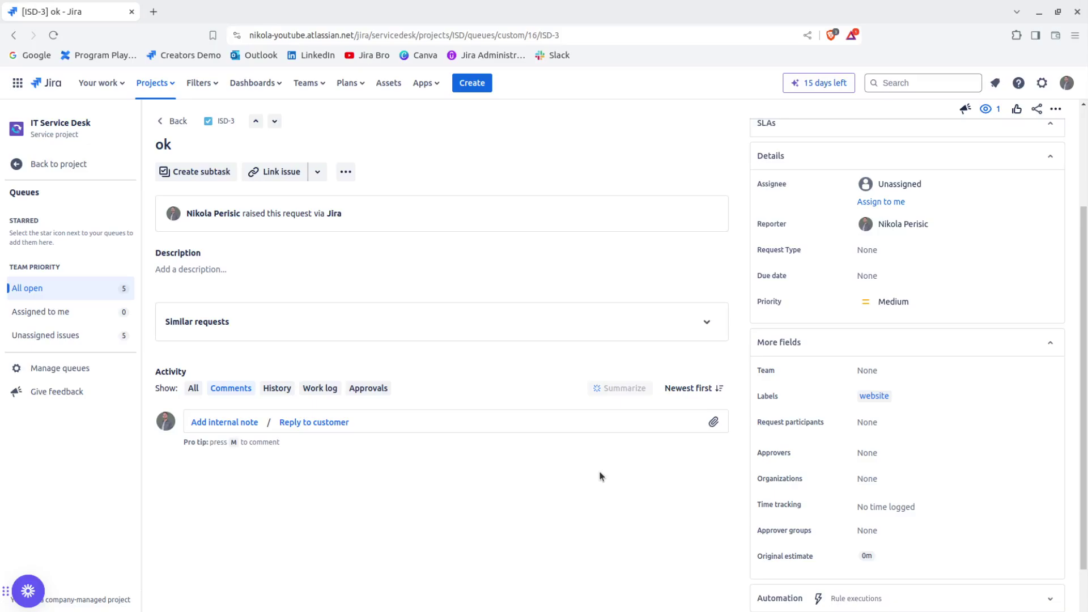
- Open the all-issues list and type labels = "we in the search box, closing the Share popup
click(901, 83)
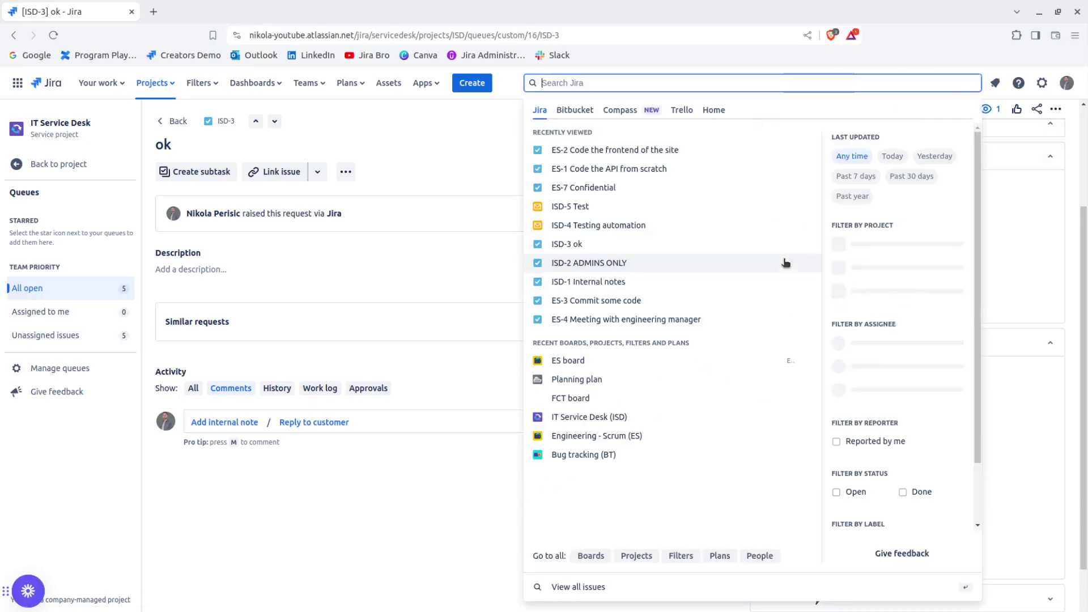
click(614, 588)
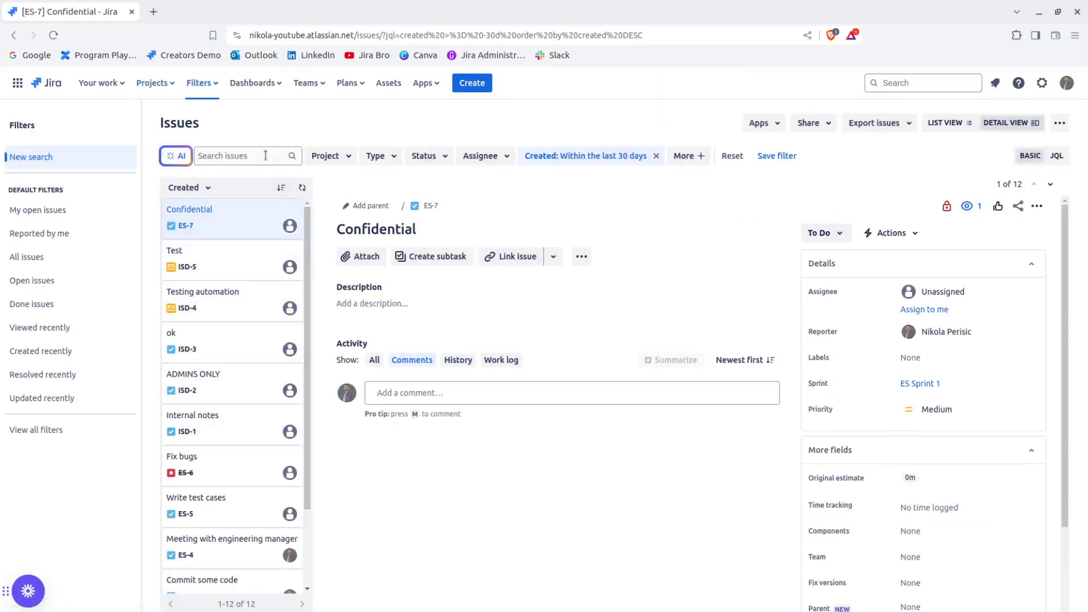
click(266, 155)
text(la)
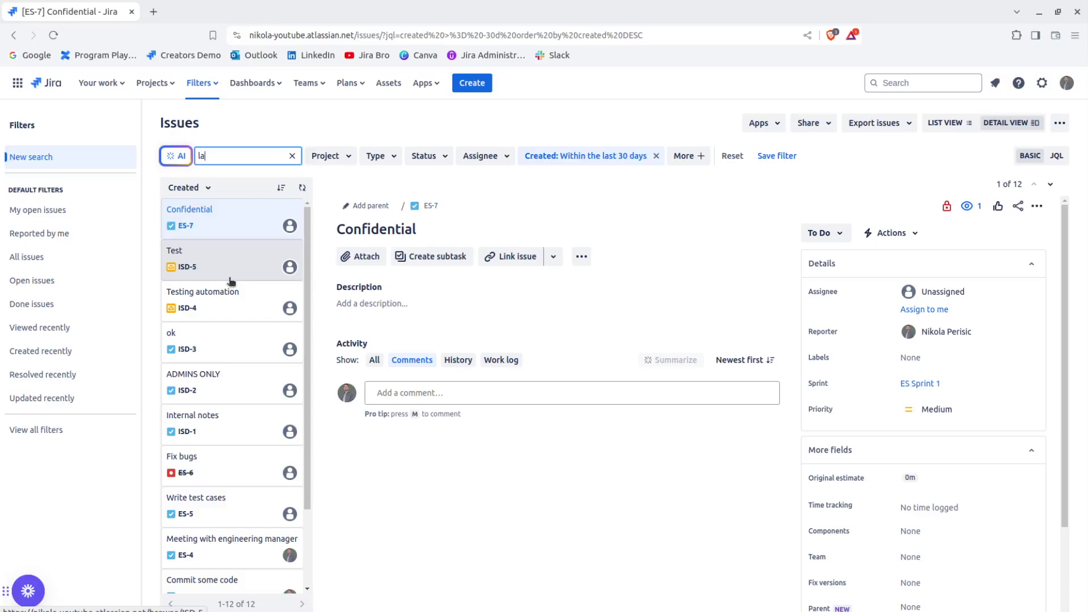
text(bels)
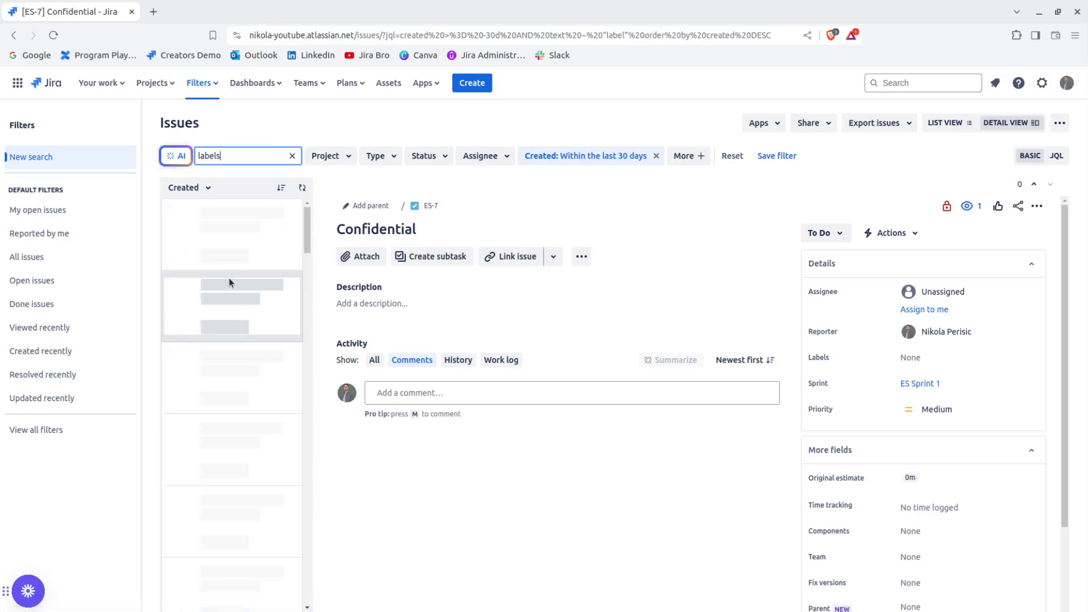
text( =)
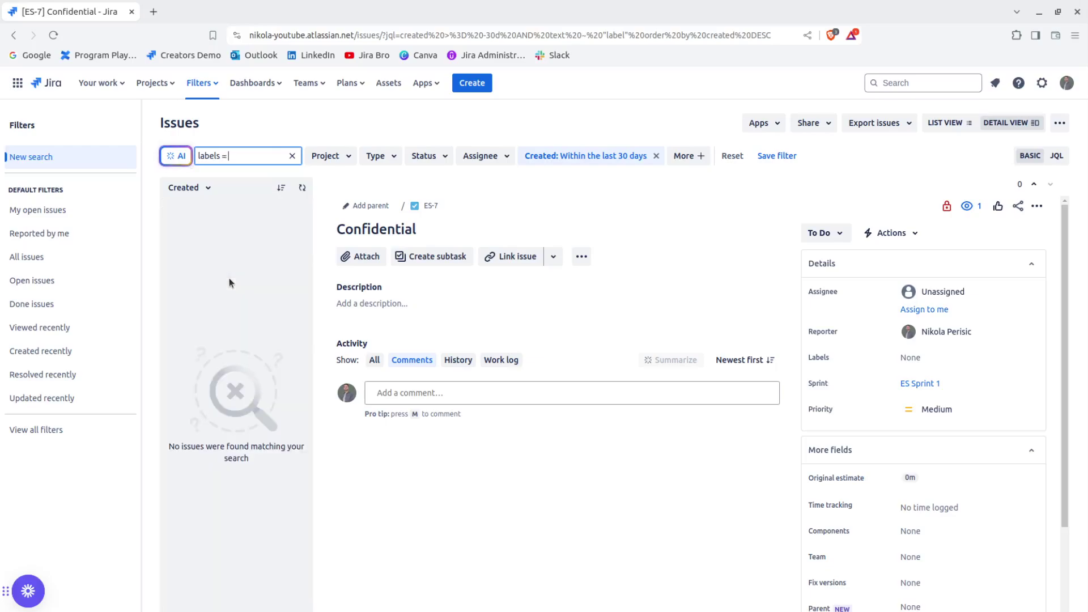
text( "we)
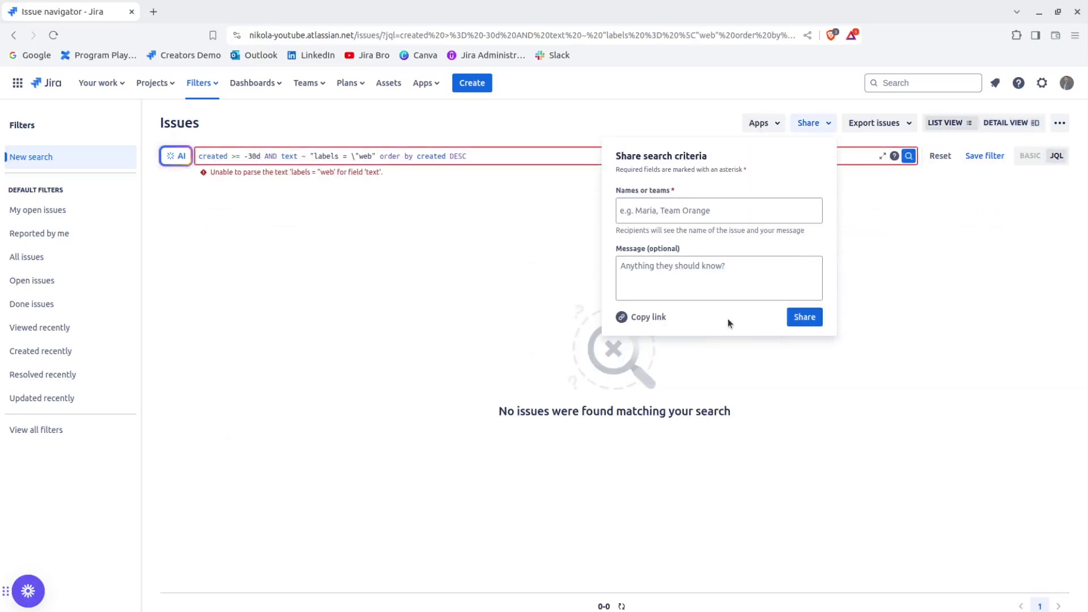
click(727, 362)
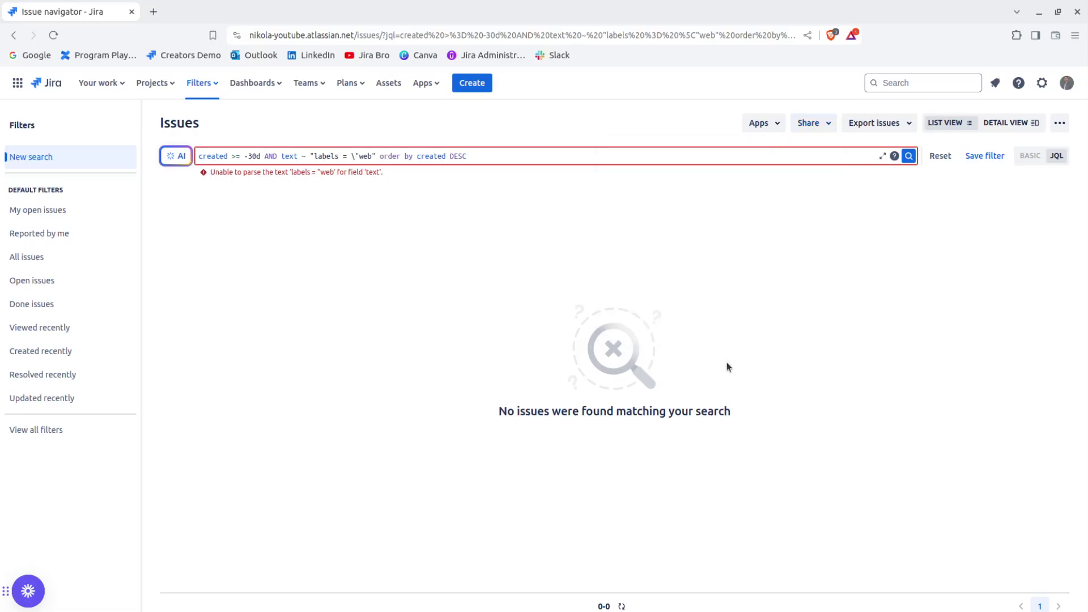
- Replace the failed query with JQL labels = website via autocomplete, listing ISD-3 and ES-2
triple_click(507, 156)
text(la)
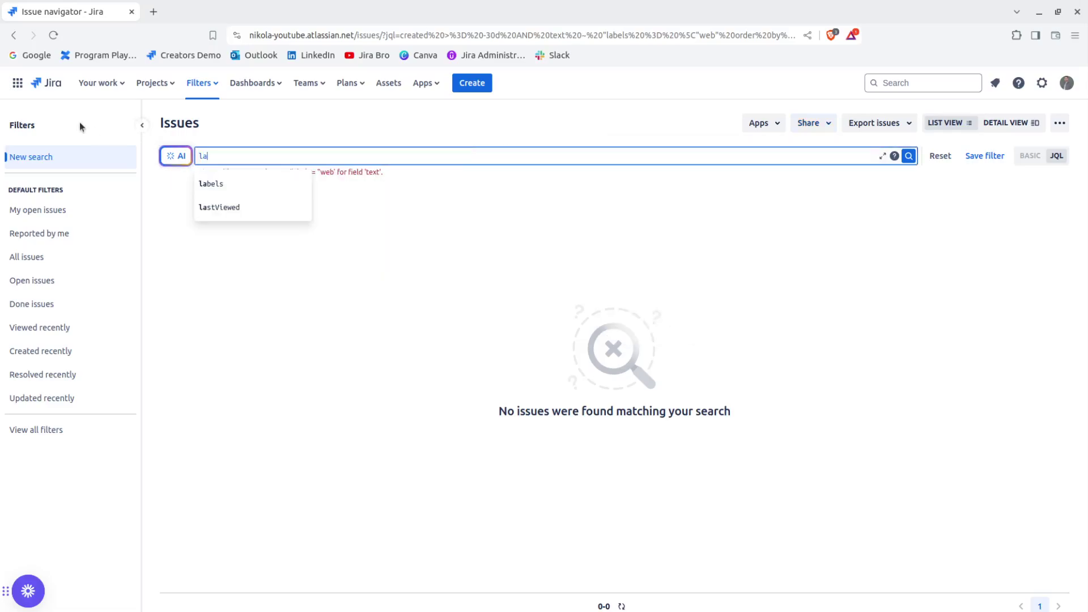
key(Down)
key(Return)
text(=)
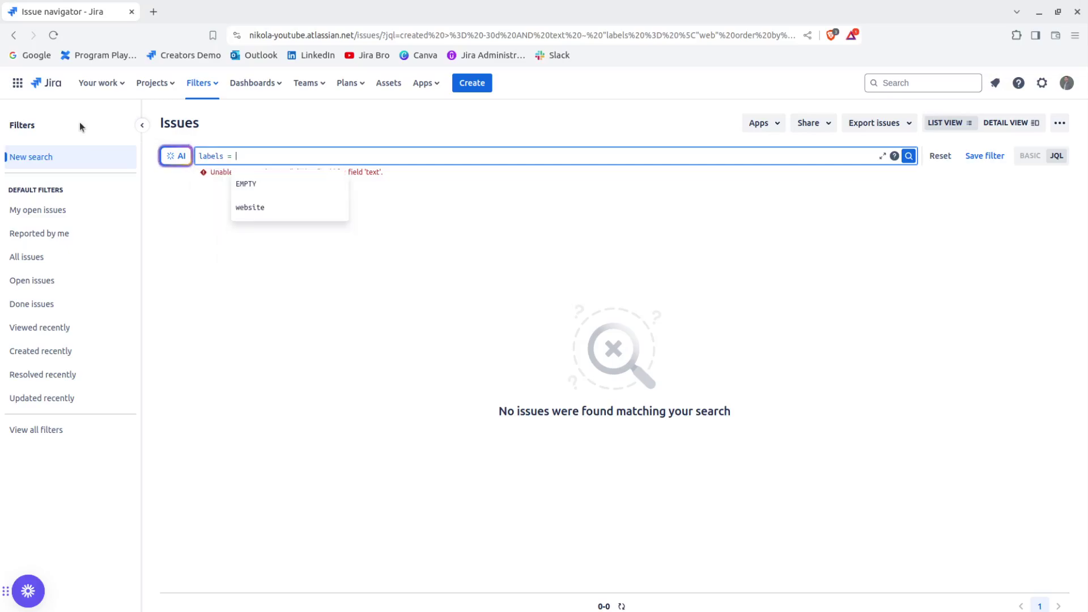
key(Down)
key(Down)
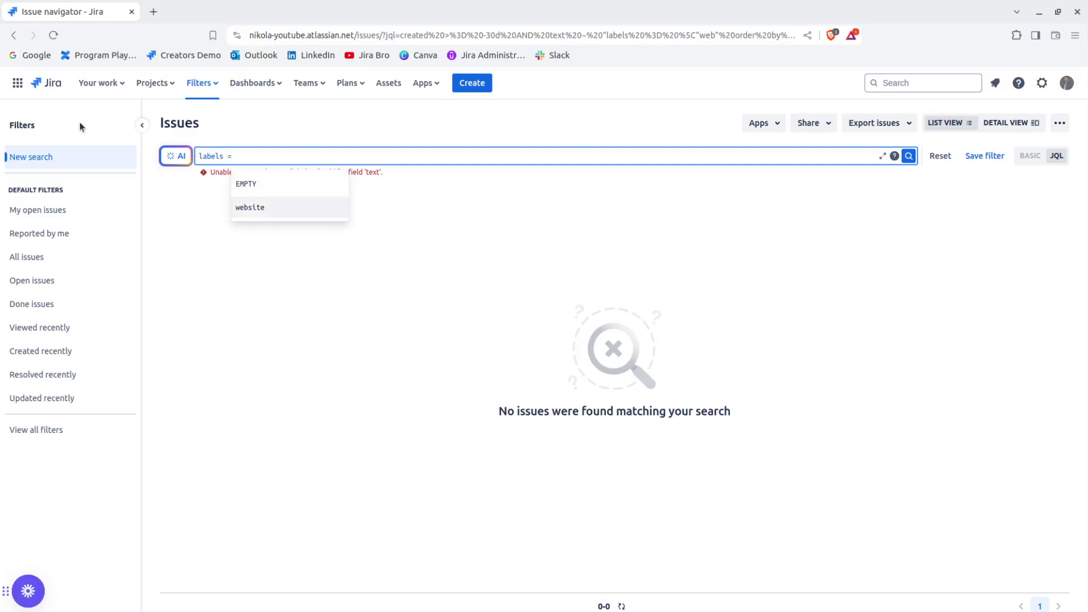
key(Return)
key(Return)
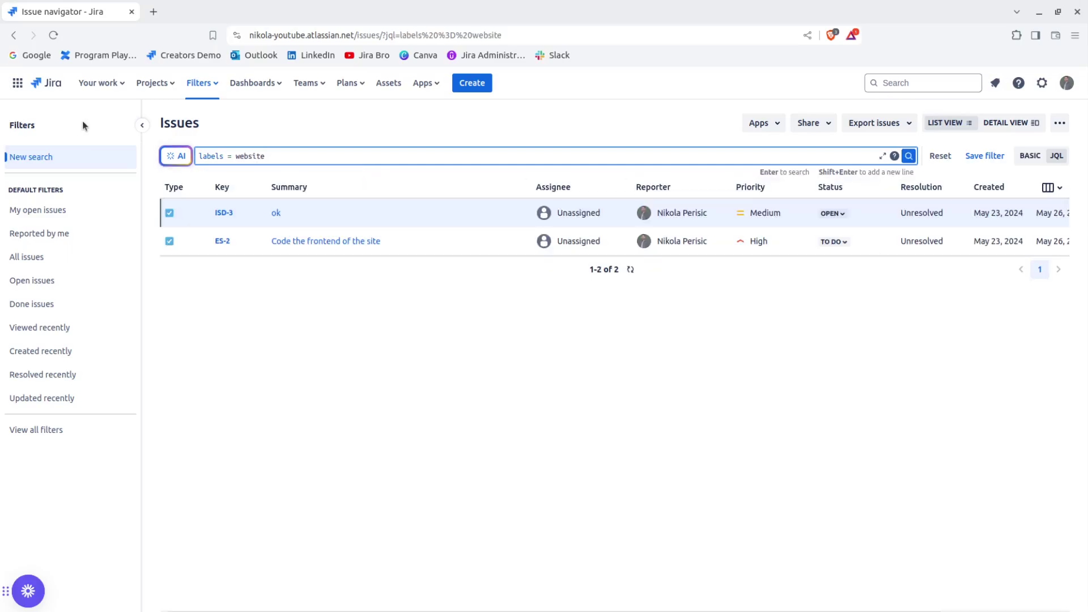